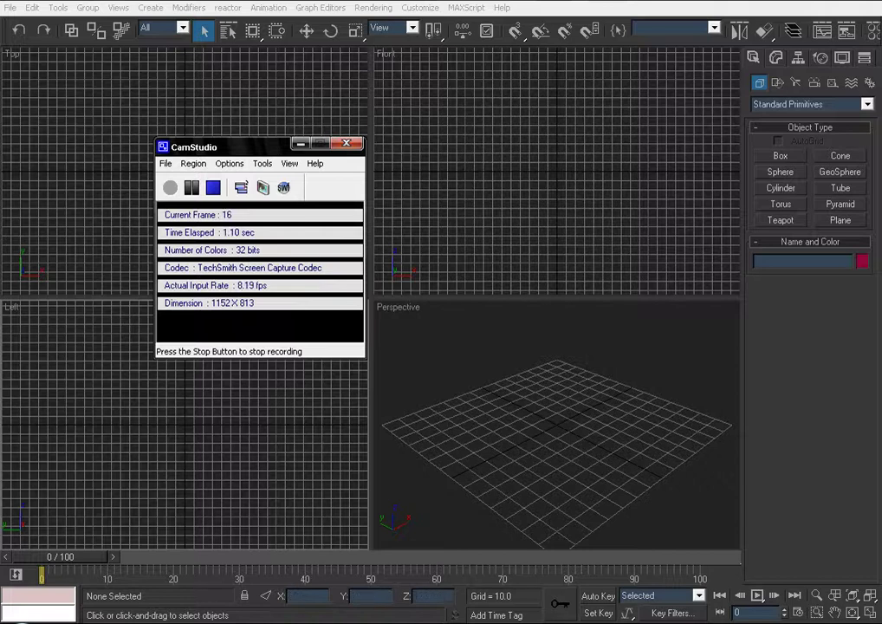
Minimize the CamStudio recorder window to reveal the empty 3ds Max scene
{"action": "left_click", "coordinate": [308, 144]}
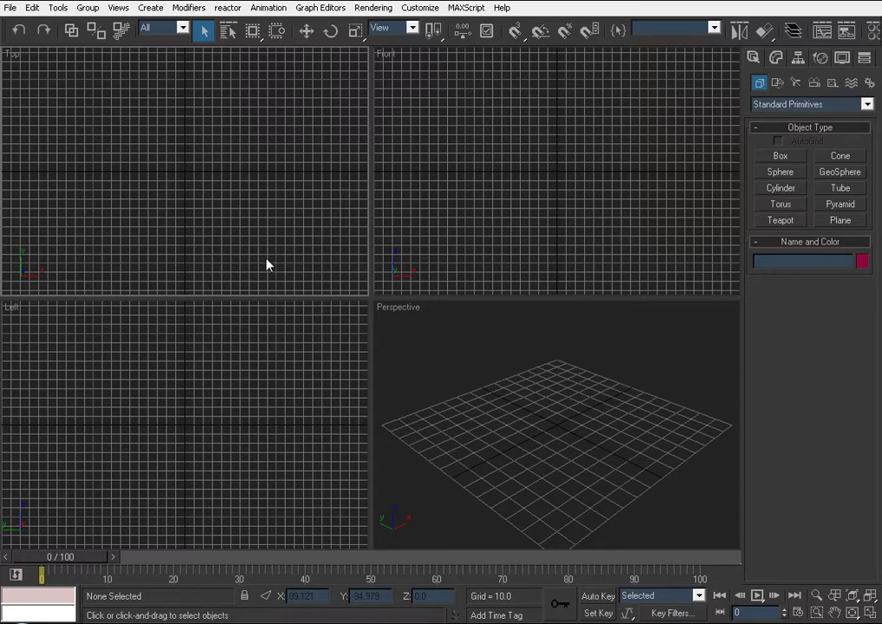
Create Tube01 with radii 32.323 and 56.167 and height 42.678, shown with Edged Faces
{"action": "left_click", "coordinate": [596, 211]}
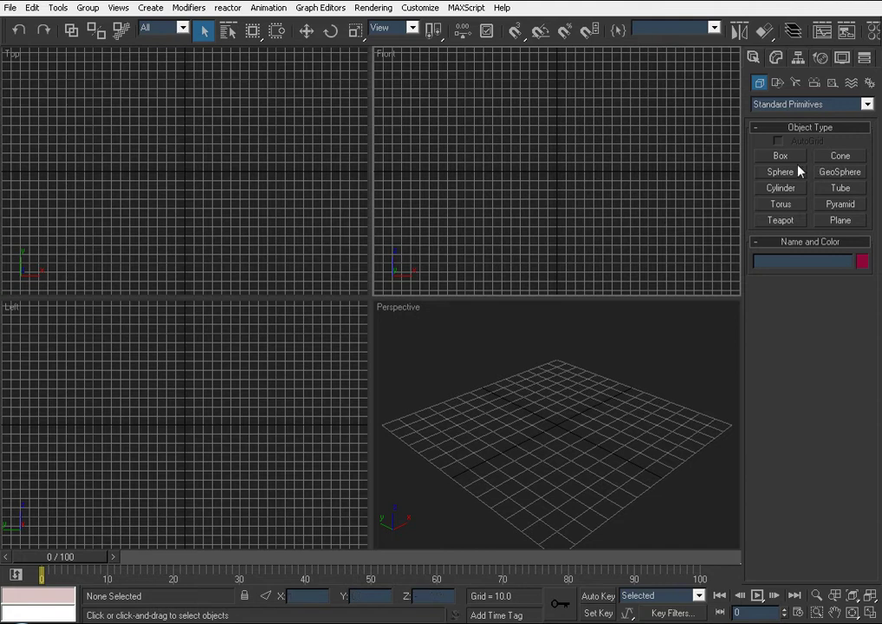
{"action": "left_click", "coordinate": [835, 191]}
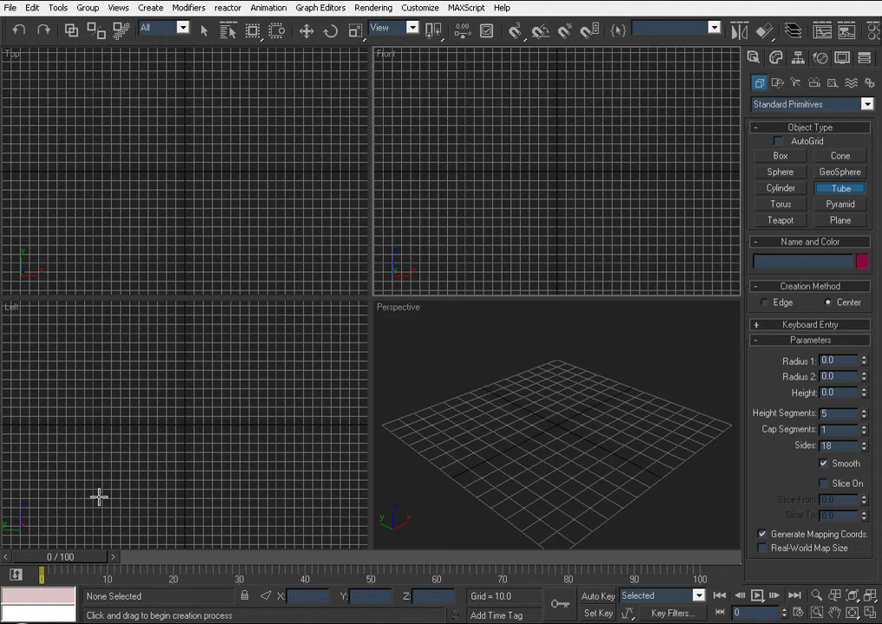
{"action": "left_click_drag", "start_coordinate": [183, 423], "coordinate": [192, 452]}
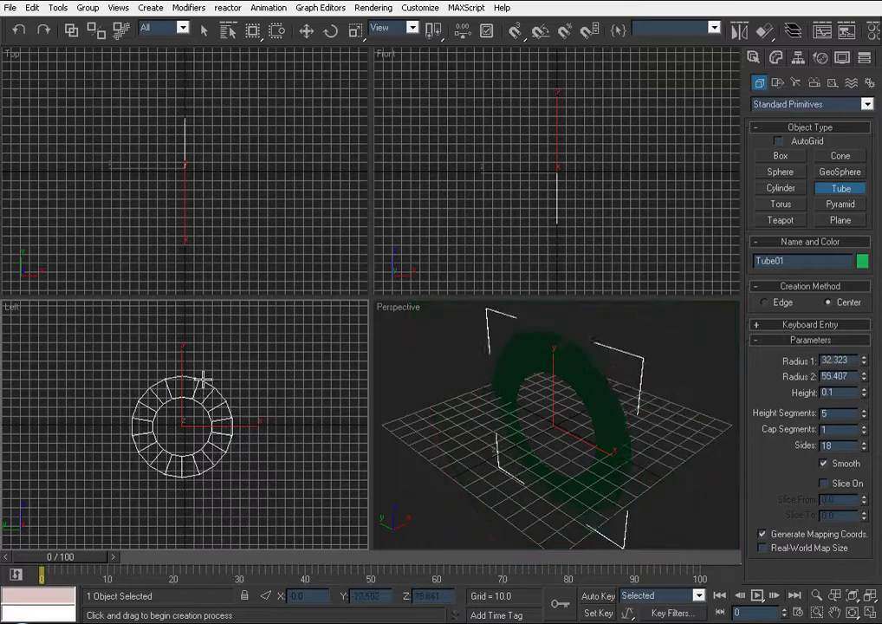
{"action": "left_click", "coordinate": [202, 375]}
{"action": "middle_click_drag", "start_coordinate": [628, 408], "coordinate": [637, 389]}
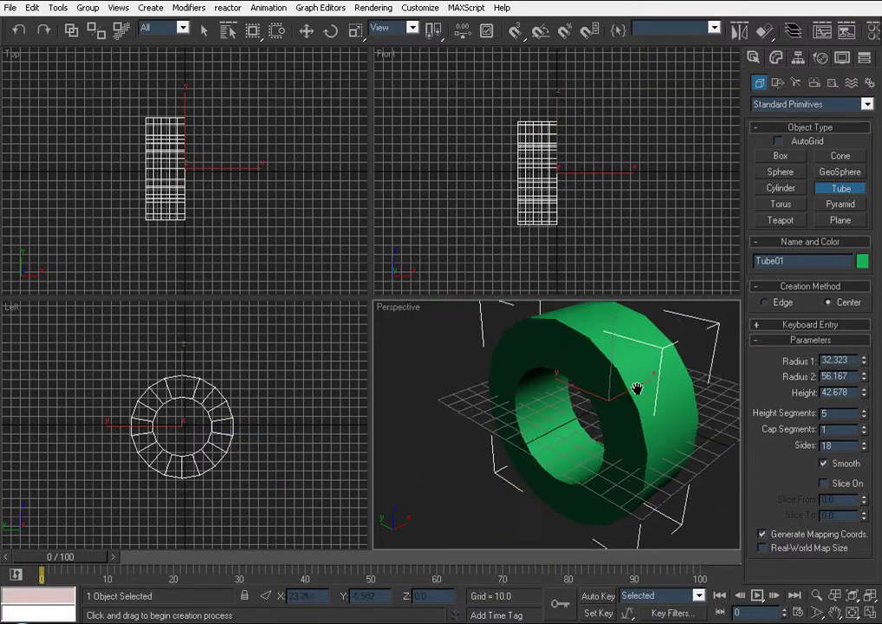
{"action": "key", "text": "F4"}
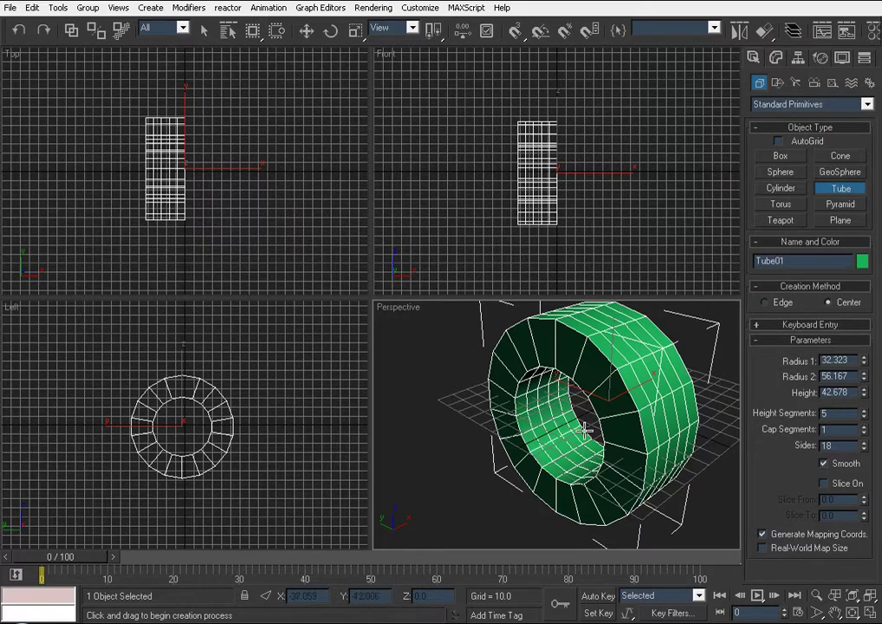
Convert the tube to an Editable Poly
{"action": "right_click", "coordinate": [632, 387]}
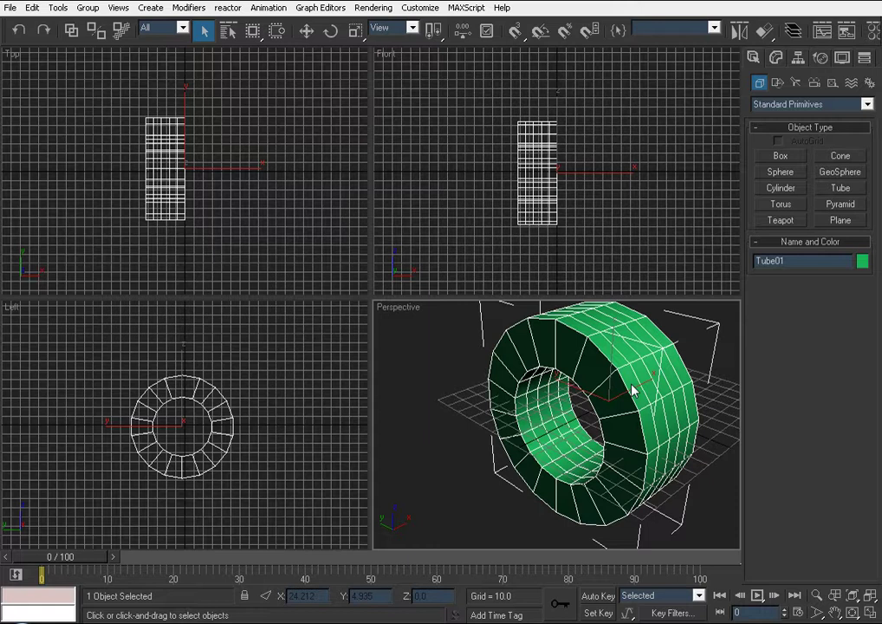
{"action": "right_click", "coordinate": [632, 384]}
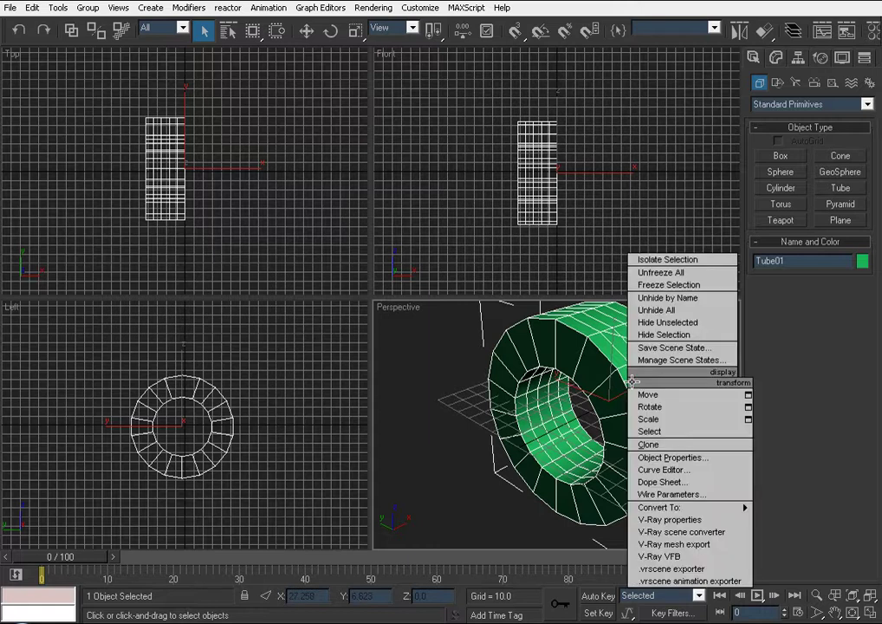
{"action": "mouse_move", "coordinate": [733, 510]}
{"action": "left_click", "coordinate": [770, 520]}
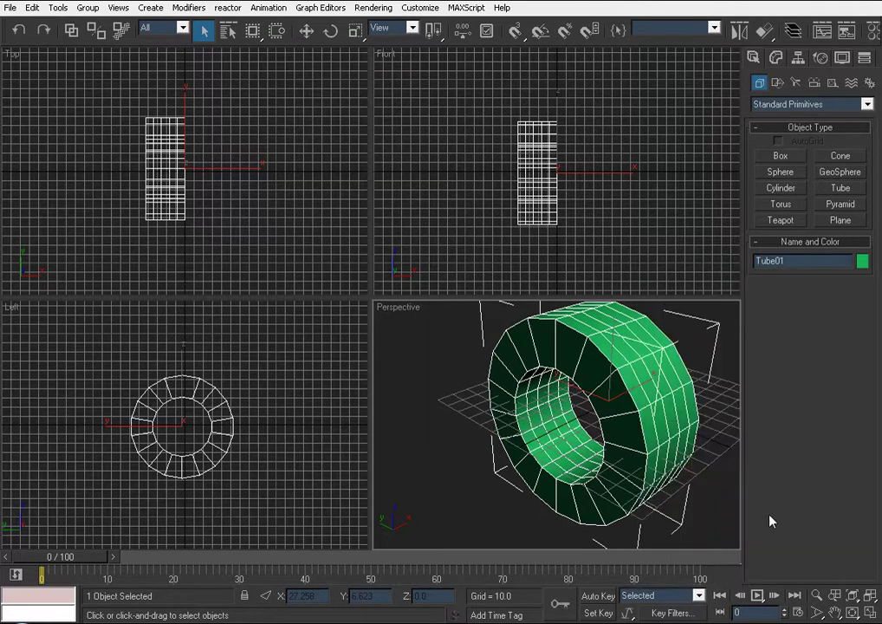
Delete the vertices of one half, leaving an open C-shaped half tube, and inspect it
{"action": "left_click", "coordinate": [772, 275]}
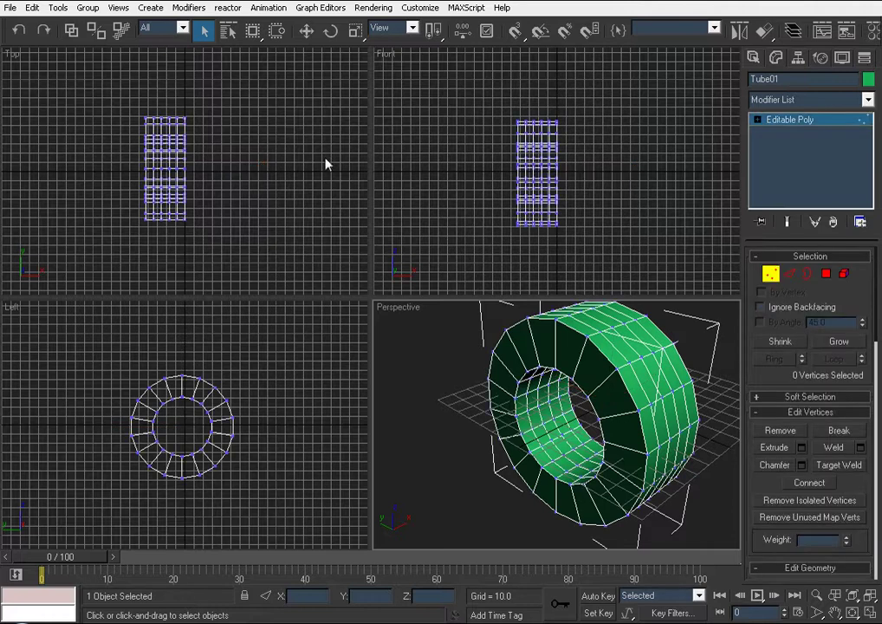
{"action": "left_click_drag", "start_coordinate": [124, 370], "coordinate": [179, 506]}
{"action": "key", "text": "Delete"}
{"action": "middle_click_drag", "start_coordinate": [523, 418], "coordinate": [628, 414], "text": "alt"}
{"action": "middle_click_drag", "start_coordinate": [639, 371], "coordinate": [713, 420], "text": "alt"}
{"action": "middle_click_drag", "start_coordinate": [584, 341], "coordinate": [707, 392], "text": "alt"}
{"action": "middle_click_drag", "start_coordinate": [637, 420], "coordinate": [450, 385], "text": "alt"}
{"action": "left_click", "coordinate": [810, 273]}
{"action": "left_click", "coordinate": [477, 328]}
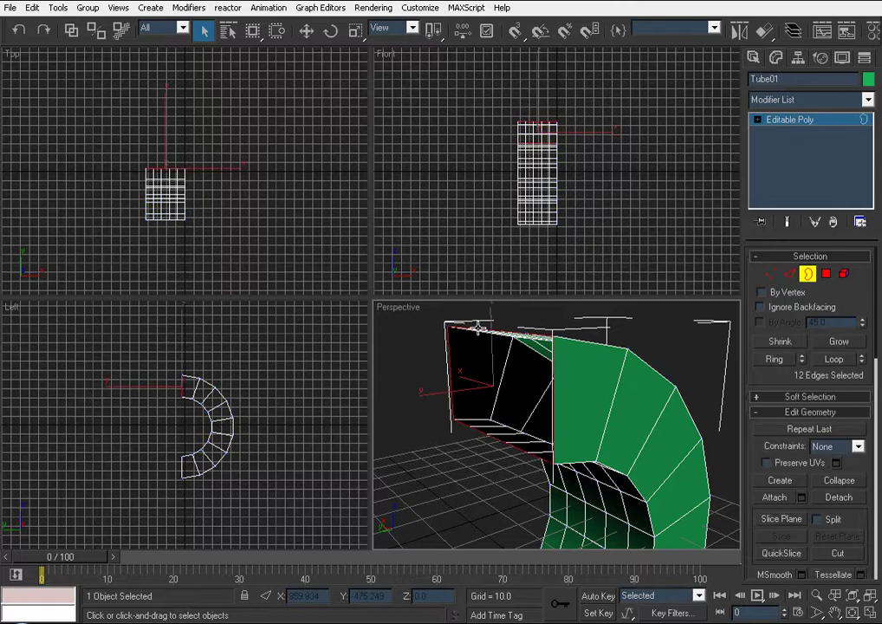
{"action": "scroll", "coordinate": [860, 532], "scroll_direction": "down", "scroll_amount": 10}
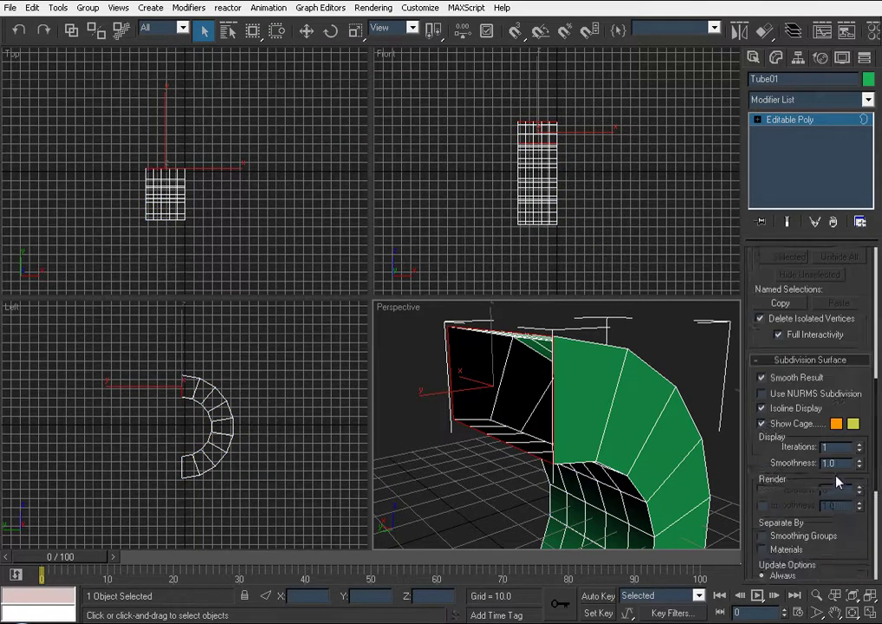
{"action": "left_click", "coordinate": [841, 465]}
{"action": "middle_click_drag", "start_coordinate": [423, 364], "coordinate": [556, 383], "text": "alt"}
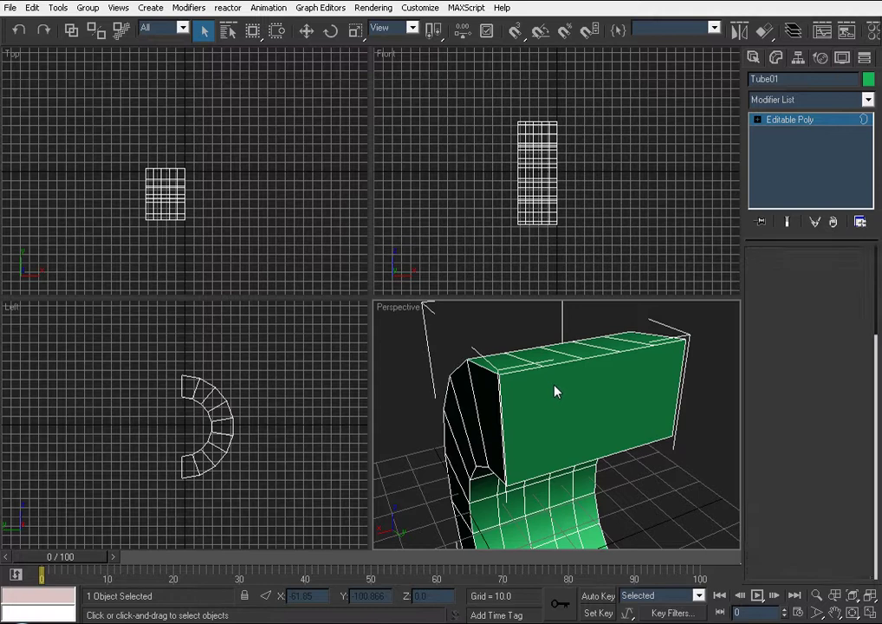
{"action": "key", "text": "4"}
{"action": "left_click", "coordinate": [538, 402]}
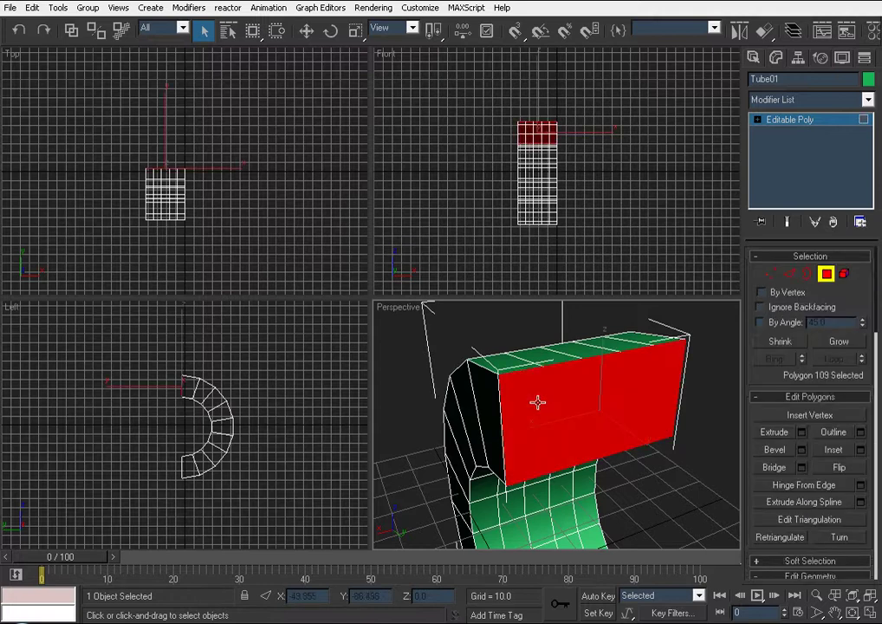
{"action": "key", "text": "Delete"}
{"action": "middle_click_drag", "start_coordinate": [539, 402], "coordinate": [678, 440], "text": "alt"}
{"action": "scroll", "coordinate": [529, 381], "scroll_direction": "down", "scroll_amount": 5}
{"action": "scroll", "coordinate": [663, 409], "scroll_direction": "up", "scroll_amount": 5}
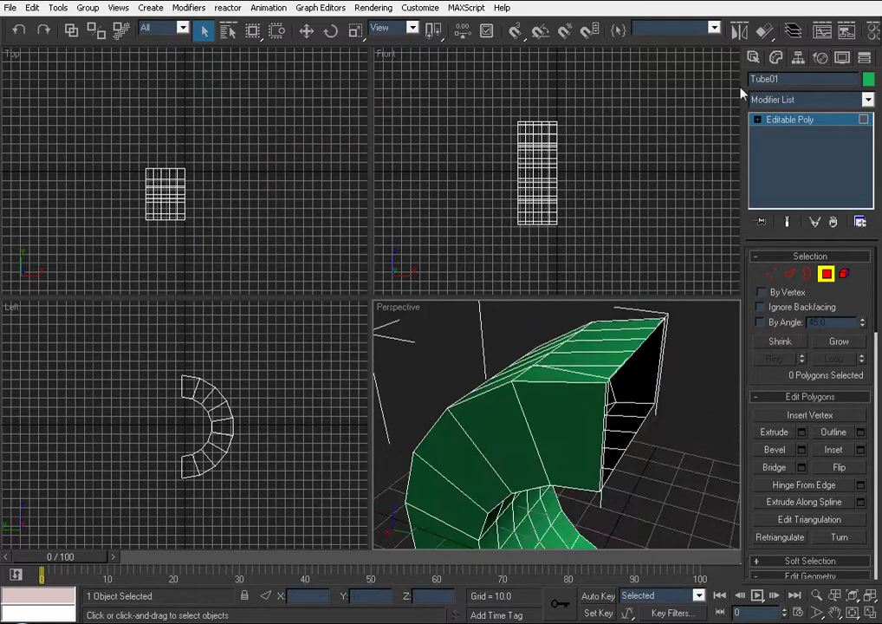
Add a Symmetry modifier to the half tube
{"action": "left_click", "coordinate": [774, 99]}
{"action": "scroll", "coordinate": [829, 361], "scroll_direction": "down", "scroll_amount": 20}
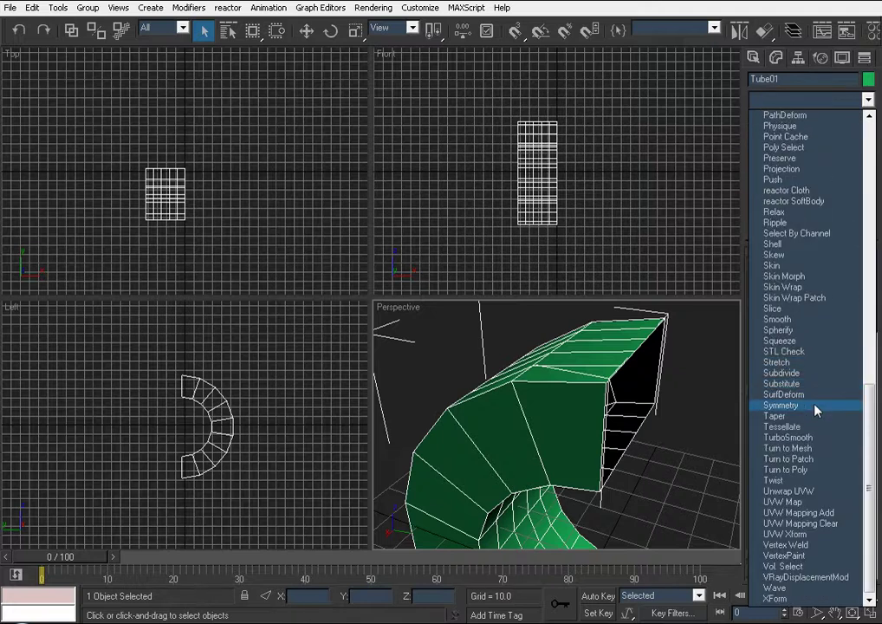
{"action": "left_click", "coordinate": [817, 406]}
{"action": "middle_click_drag", "start_coordinate": [634, 393], "coordinate": [604, 368]}
Try Mirror Axis Y and Z, then settle on X to restore the full ring
{"action": "scroll", "coordinate": [601, 368], "scroll_direction": "up", "scroll_amount": 2}
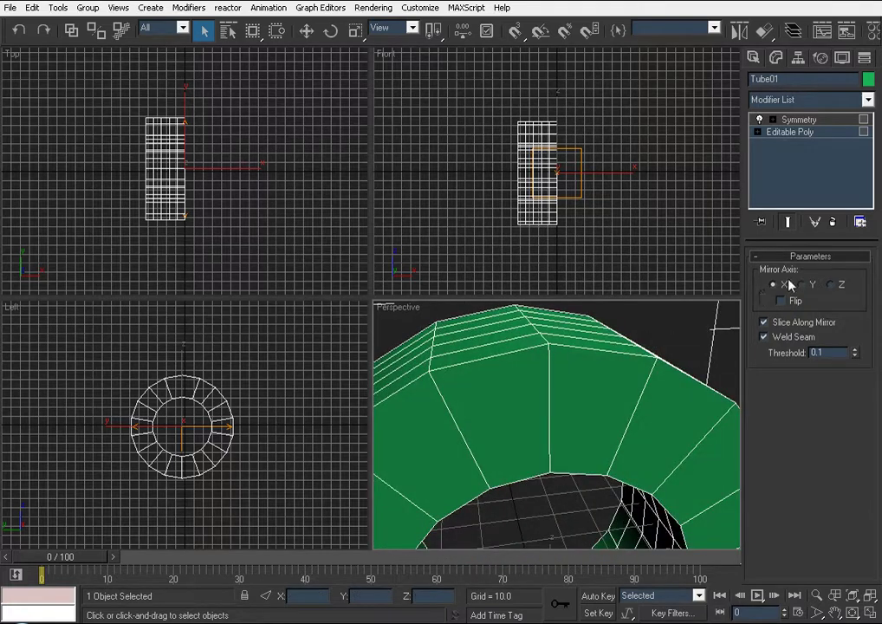
{"action": "left_click", "coordinate": [809, 286]}
{"action": "scroll", "coordinate": [590, 371], "scroll_direction": "down", "scroll_amount": 3}
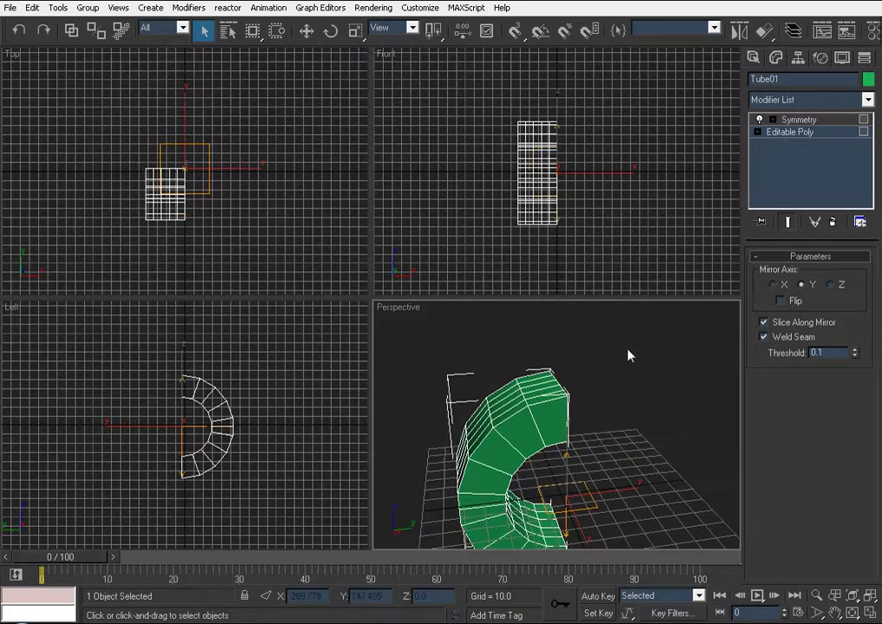
{"action": "middle_click_drag", "start_coordinate": [604, 385], "coordinate": [622, 356]}
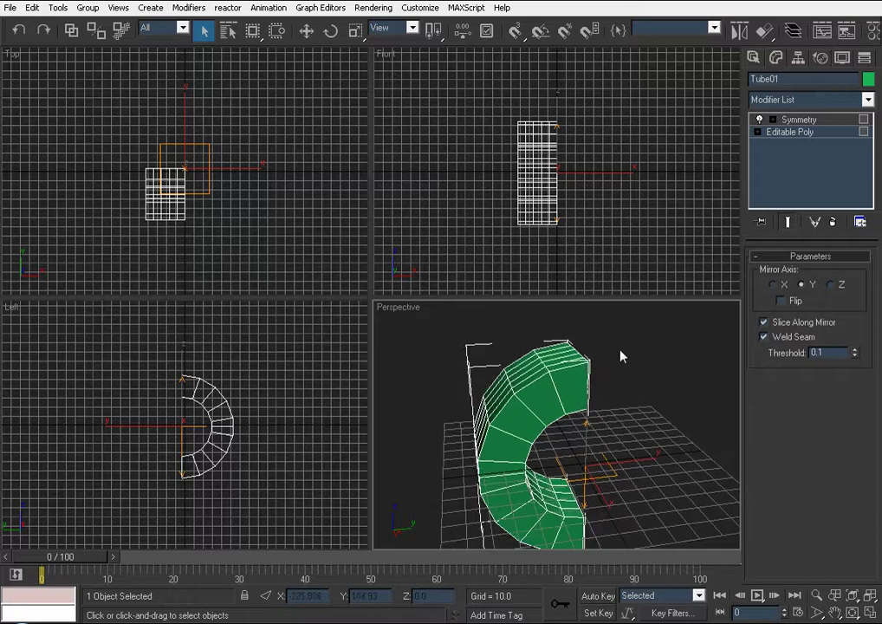
{"action": "left_click", "coordinate": [830, 287]}
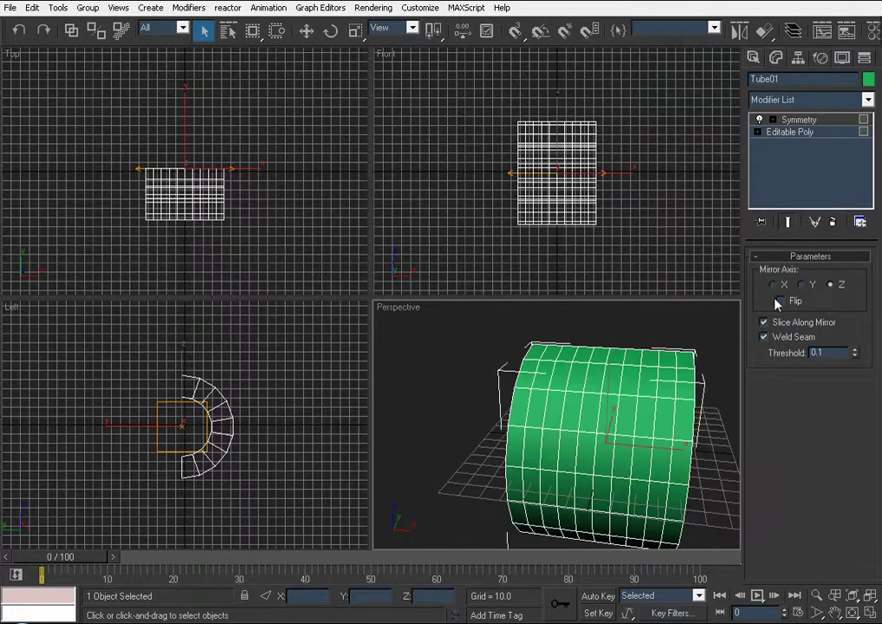
{"action": "left_click", "coordinate": [772, 285]}
Toggle Flip on and back off, checking the mirrored ring from different angles
{"action": "middle_click_drag", "start_coordinate": [554, 397], "coordinate": [552, 371], "text": "alt"}
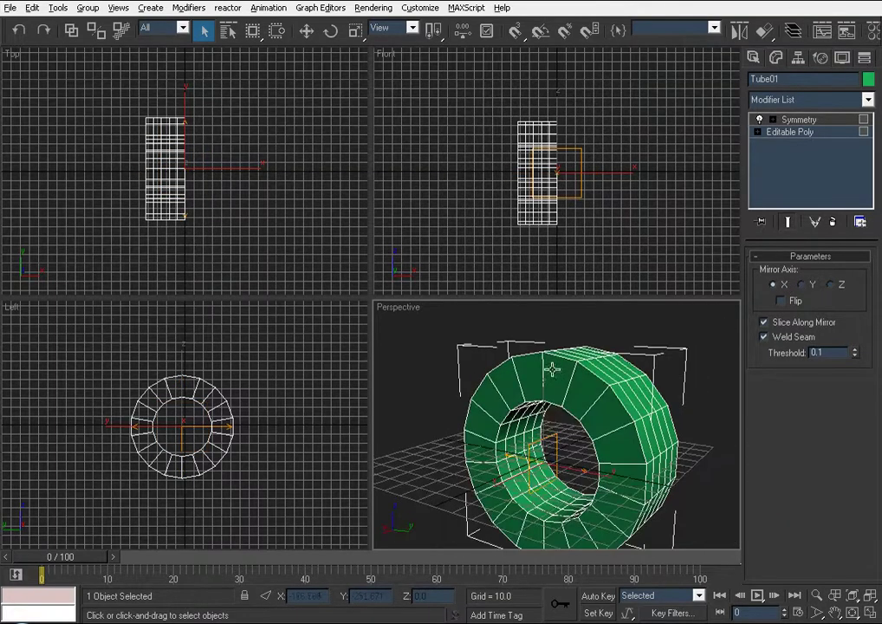
{"action": "left_click", "coordinate": [782, 301]}
{"action": "middle_click_drag", "start_coordinate": [577, 442], "coordinate": [605, 459], "text": "alt"}
{"action": "left_click", "coordinate": [783, 302]}
{"action": "middle_click_drag", "start_coordinate": [611, 408], "coordinate": [647, 400], "text": "alt"}
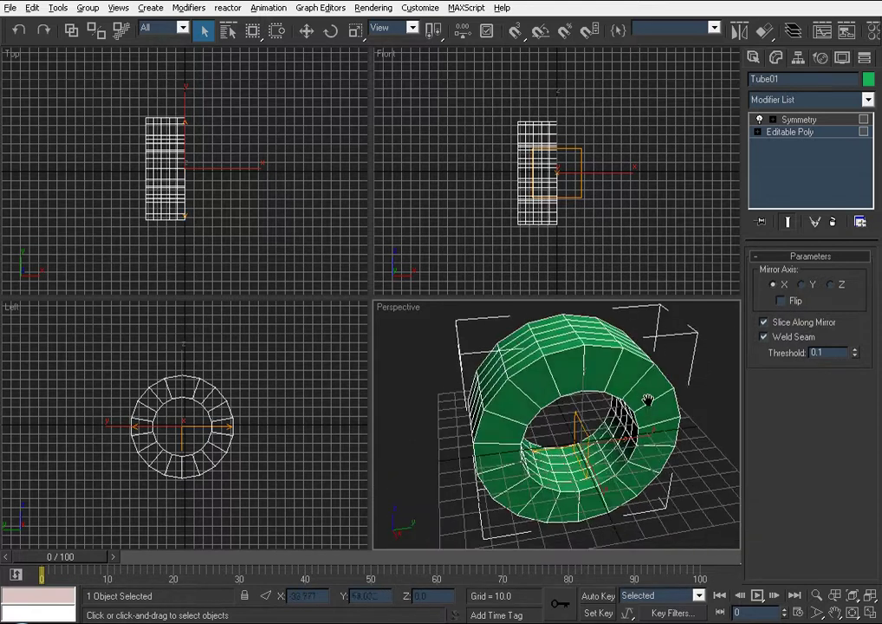
Select the Symmetry mirror gizmo, slide it along Y, and toggle Flip on and off
{"action": "left_click", "coordinate": [773, 121]}
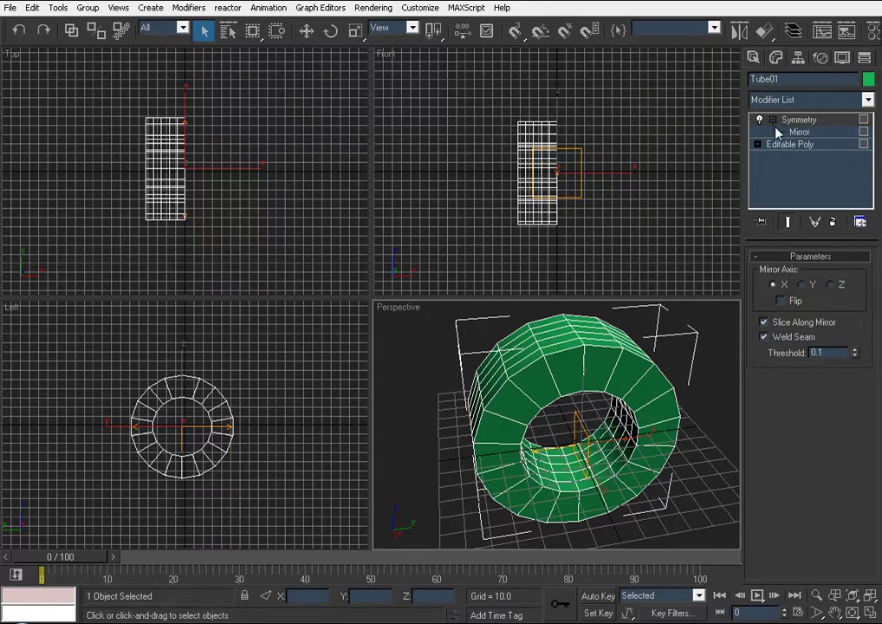
{"action": "left_click", "coordinate": [799, 131]}
{"action": "mouse_move", "coordinate": [642, 446]}
{"action": "left_mouse_down"}
{"action": "mouse_move", "coordinate": [663, 438]}
{"action": "mouse_move", "coordinate": [512, 433]}
{"action": "mouse_move", "coordinate": [528, 426]}
{"action": "mouse_move", "coordinate": [508, 437]}
{"action": "mouse_move", "coordinate": [665, 420]}
{"action": "mouse_move", "coordinate": [451, 419]}
{"action": "mouse_move", "coordinate": [585, 426]}
{"action": "mouse_move", "coordinate": [655, 411]}
{"action": "mouse_move", "coordinate": [597, 438]}
{"action": "mouse_move", "coordinate": [537, 433]}
{"action": "mouse_move", "coordinate": [689, 419]}
{"action": "mouse_move", "coordinate": [478, 435]}
{"action": "mouse_move", "coordinate": [494, 407]}
{"action": "mouse_move", "coordinate": [650, 478]}
{"action": "mouse_move", "coordinate": [595, 433]}
{"action": "mouse_move", "coordinate": [555, 442]}
{"action": "mouse_move", "coordinate": [646, 433]}
{"action": "mouse_move", "coordinate": [632, 437]}
{"action": "left_mouse_up"}
{"action": "left_click", "coordinate": [781, 300]}
{"action": "left_click", "coordinate": [782, 302]}
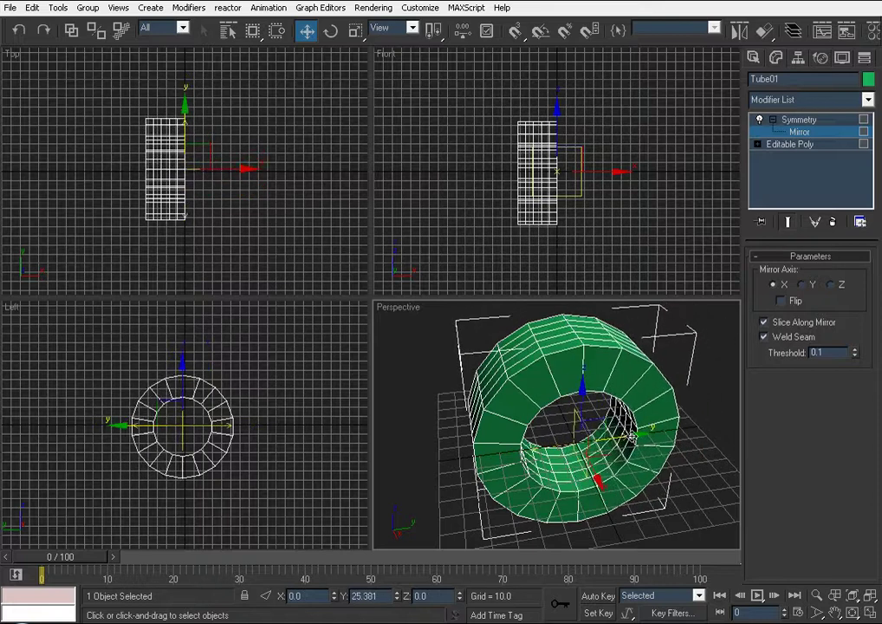
Switch Mirror Axis to Y and move the mirror plane along Y and Z
{"action": "left_click", "coordinate": [801, 285]}
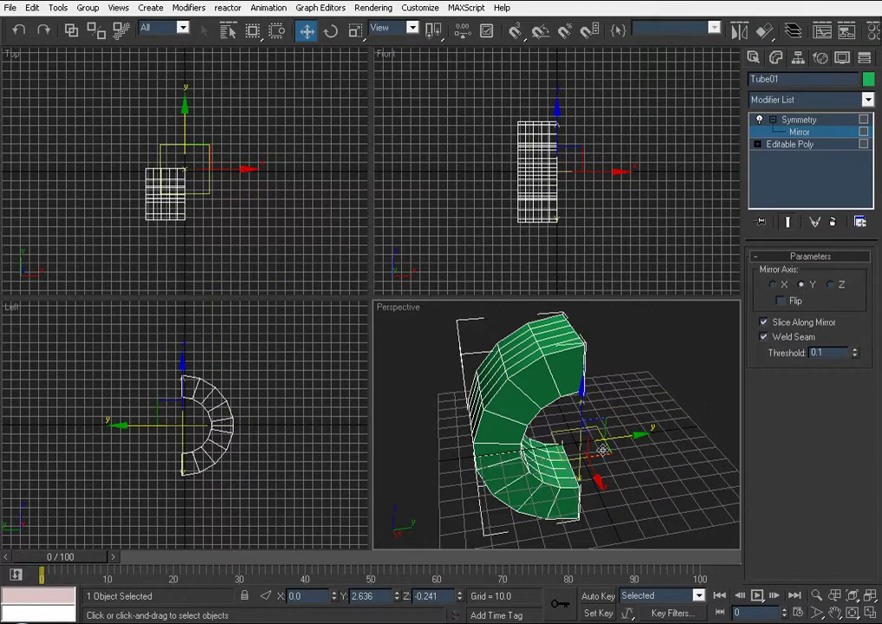
{"action": "left_click_drag", "start_coordinate": [625, 436], "coordinate": [571, 405]}
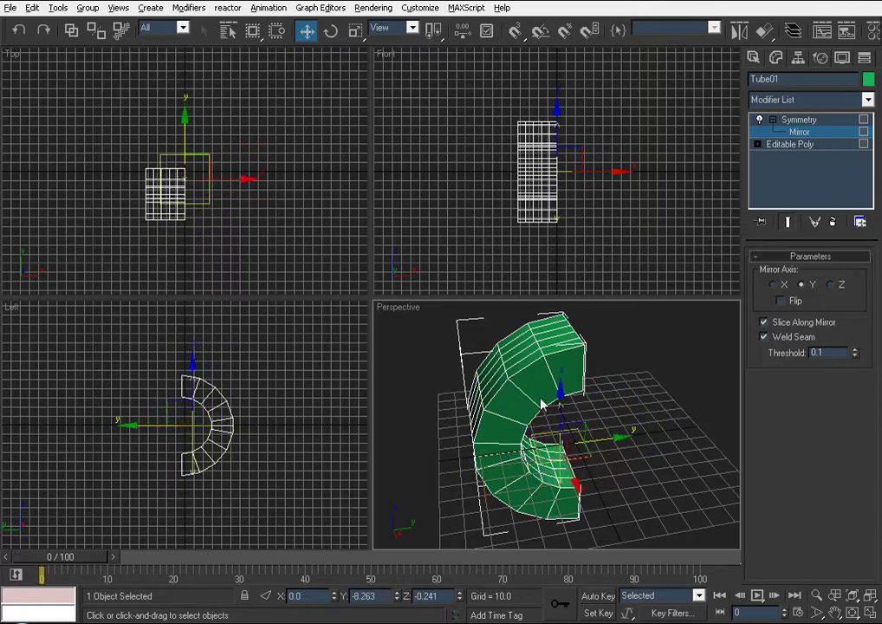
{"action": "middle_click_drag", "start_coordinate": [571, 406], "coordinate": [573, 387], "text": "alt"}
{"action": "left_click_drag", "start_coordinate": [566, 399], "coordinate": [575, 359]}
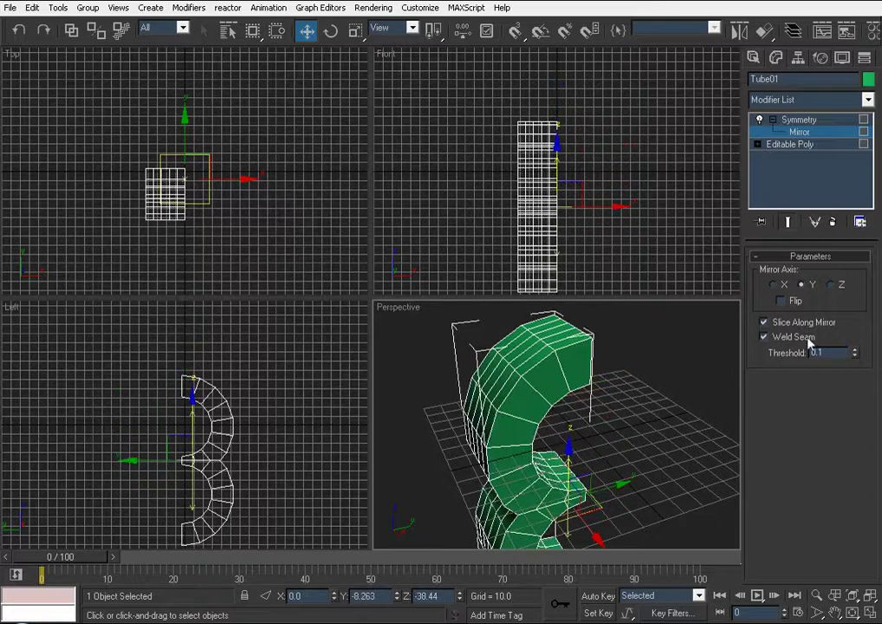
Try Mirror Axis Z, moving the plane along X and toggling Flip on then off
{"action": "left_click", "coordinate": [838, 286]}
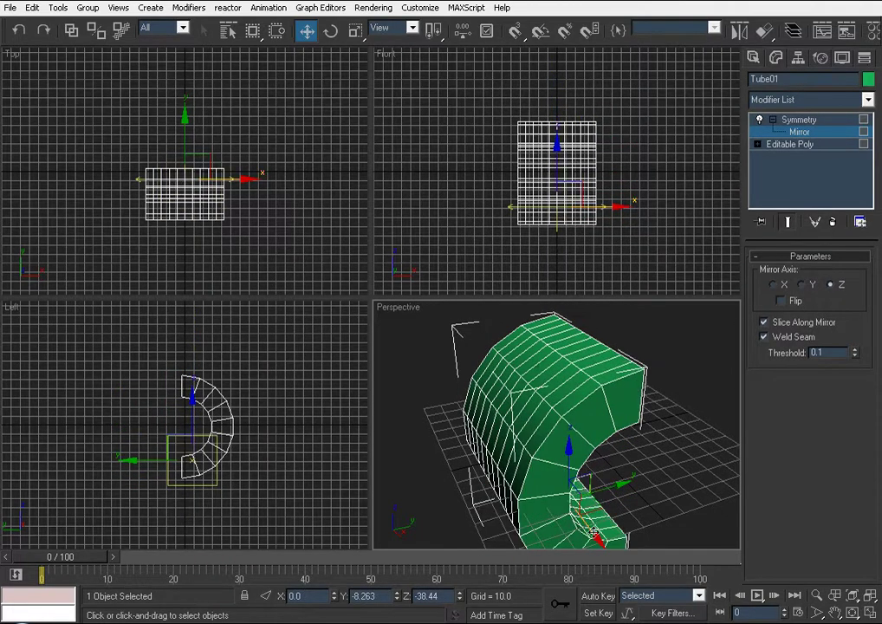
{"action": "left_click_drag", "start_coordinate": [594, 532], "coordinate": [567, 560]}
{"action": "left_click", "coordinate": [782, 300]}
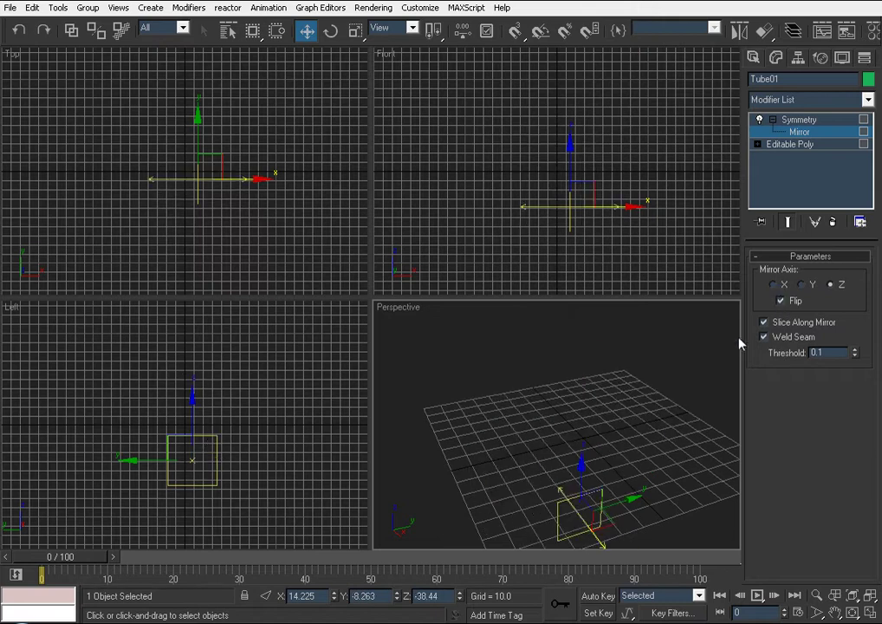
{"action": "left_click_drag", "start_coordinate": [601, 540], "coordinate": [582, 474]}
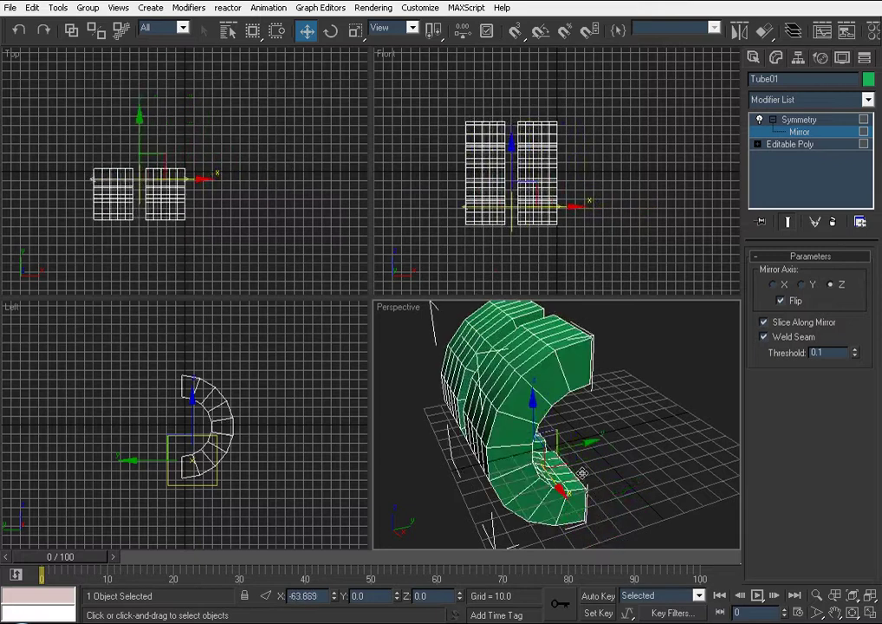
{"action": "left_click", "coordinate": [781, 301]}
Set Mirror Axis back to X and align the mirror plane so the halves form a ring
{"action": "left_click", "coordinate": [773, 284]}
{"action": "middle_click_drag", "start_coordinate": [659, 437], "coordinate": [617, 433], "text": "alt"}
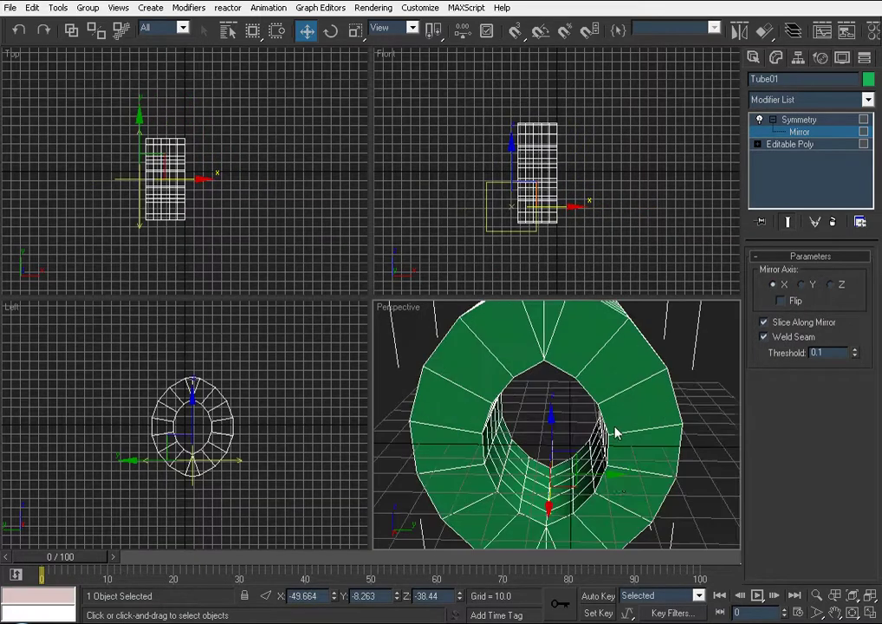
{"action": "left_click_drag", "start_coordinate": [598, 473], "coordinate": [621, 466]}
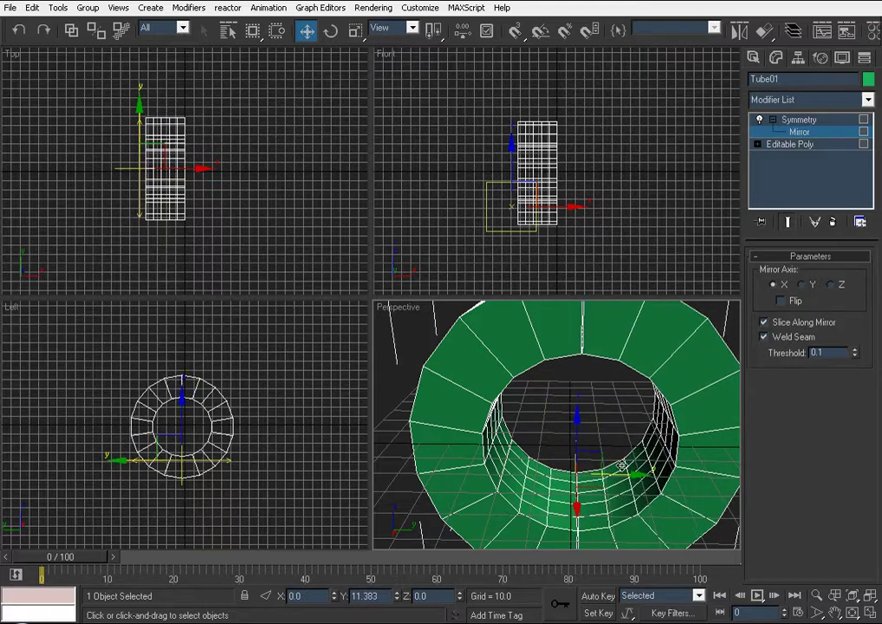
Zoom and pan the Left viewport and nudge the Mirror gizmo slightly
{"action": "scroll", "coordinate": [225, 392], "scroll_direction": "up", "scroll_amount": 4}
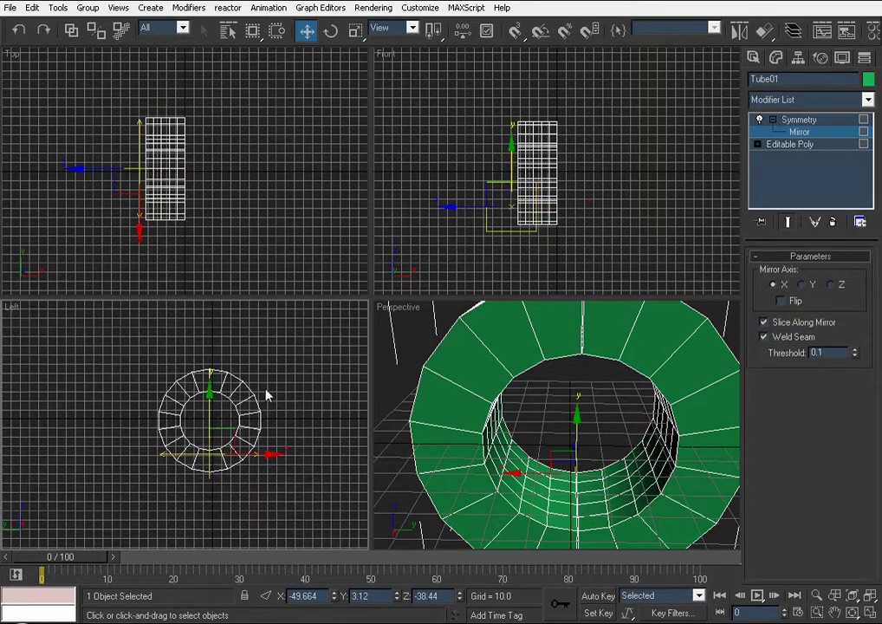
{"action": "scroll", "coordinate": [295, 482], "scroll_direction": "up", "scroll_amount": 10}
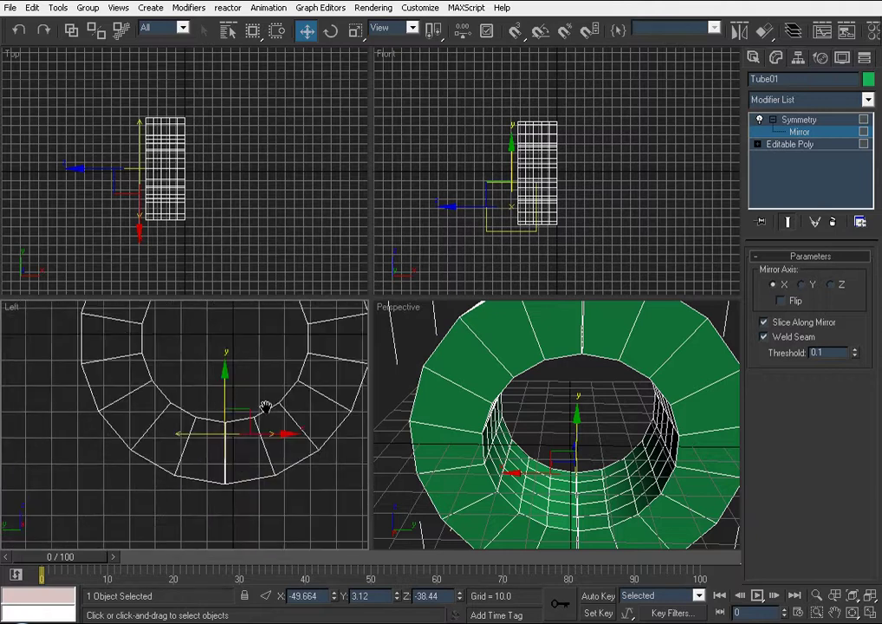
{"action": "middle_click_drag", "start_coordinate": [171, 407], "coordinate": [281, 520]}
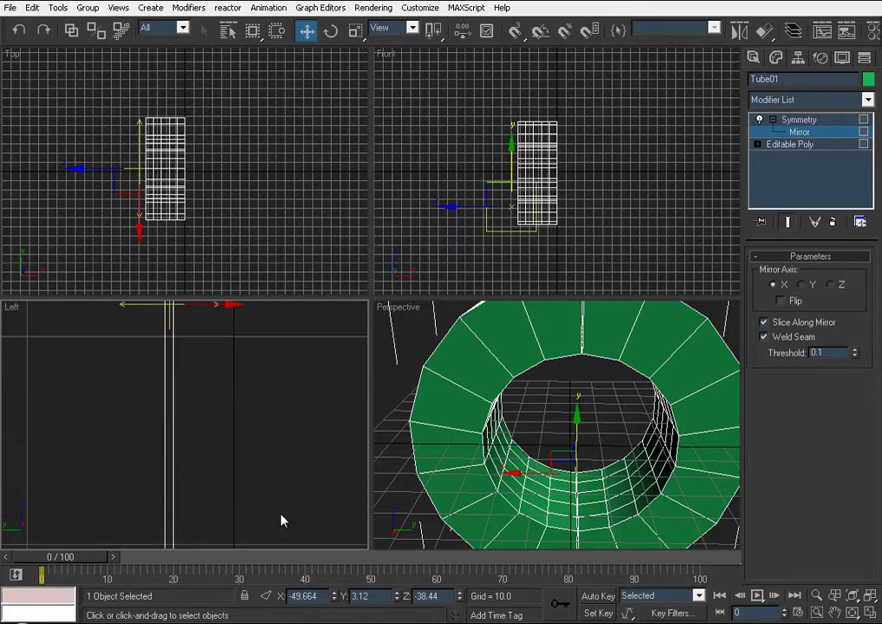
{"action": "left_click_drag", "start_coordinate": [228, 305], "coordinate": [228, 304]}
{"action": "scroll", "coordinate": [228, 347], "scroll_direction": "down", "scroll_amount": 6}
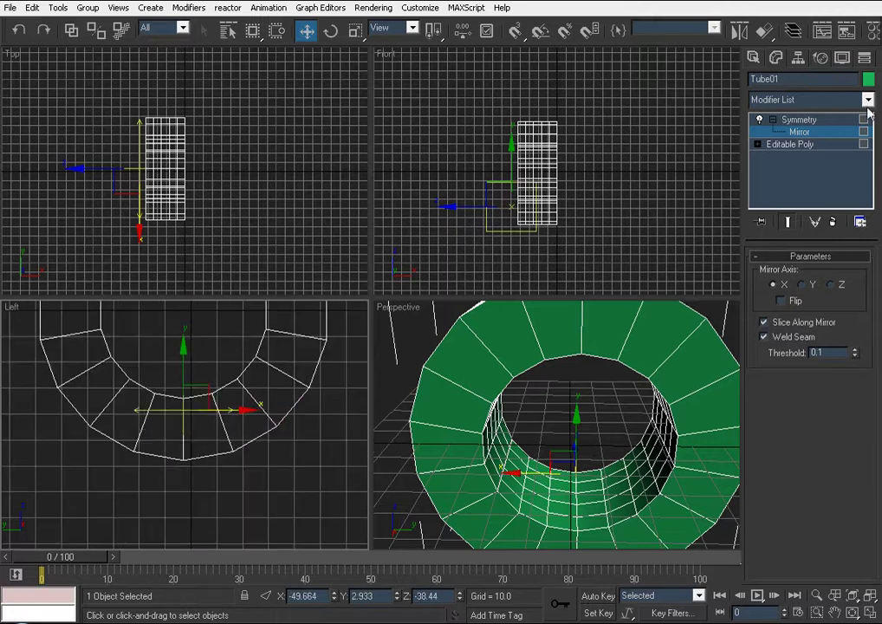
Drop to the base Editable Poly with Show End Result off to see only the original half
{"action": "left_click", "coordinate": [773, 120]}
{"action": "left_click", "coordinate": [782, 132]}
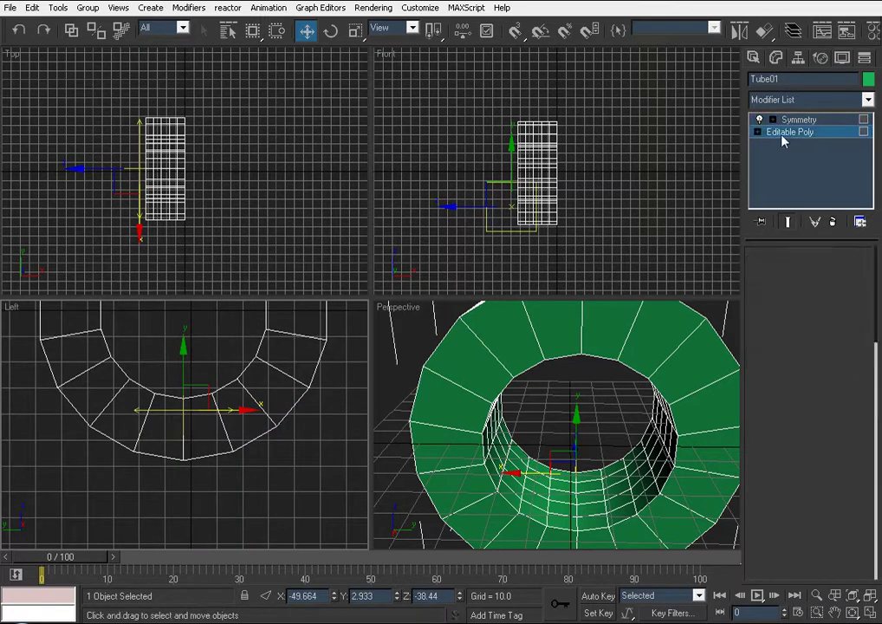
{"action": "left_click", "coordinate": [787, 221]}
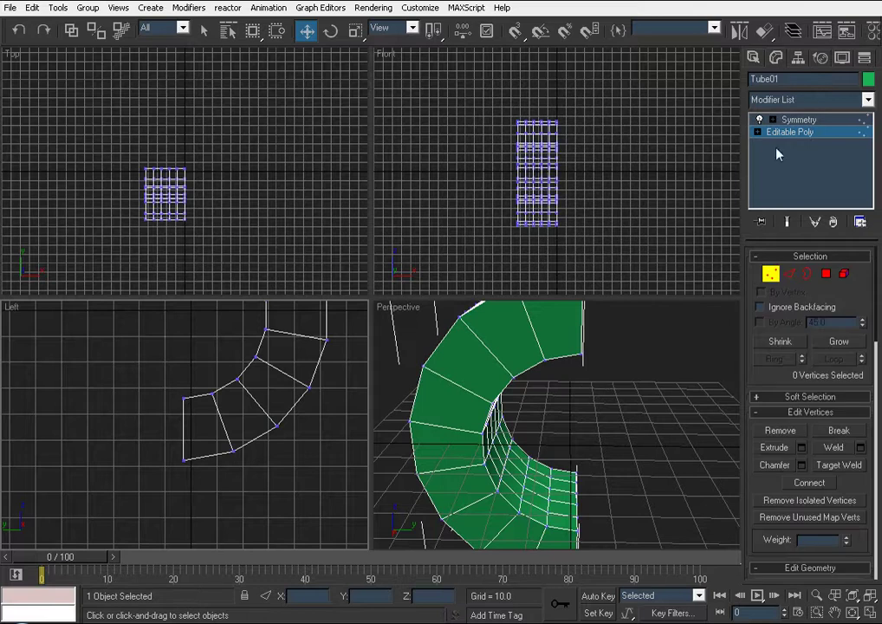
Reselect Tube01 and bring up the Symmetry modifier's context menu in the stack
{"action": "left_click", "coordinate": [792, 121]}
{"action": "left_click", "coordinate": [635, 364]}
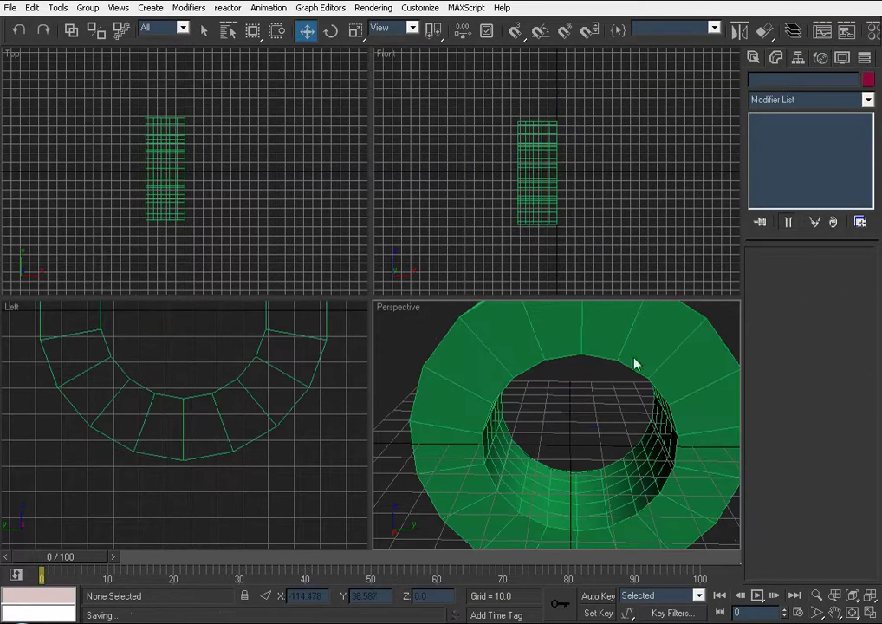
{"action": "middle_click_drag", "start_coordinate": [607, 407], "coordinate": [621, 359], "text": "alt"}
{"action": "left_click", "coordinate": [562, 412]}
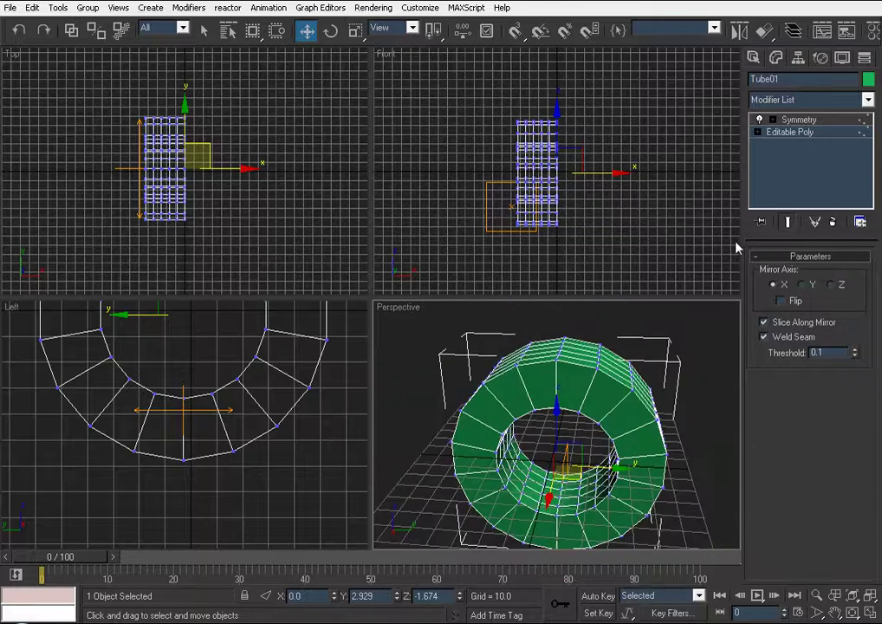
{"action": "right_click", "coordinate": [793, 121]}
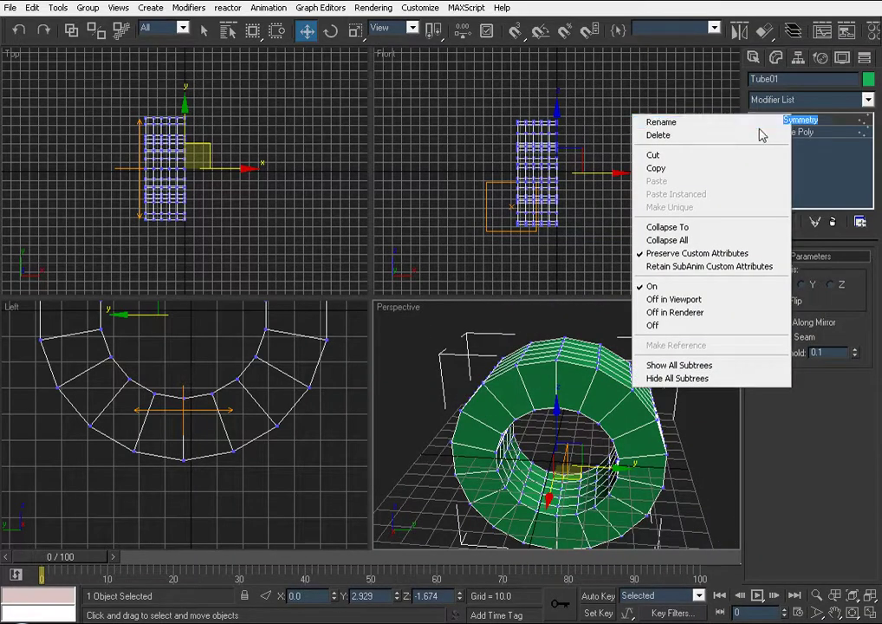
{"action": "left_click", "coordinate": [763, 122]}
{"action": "left_click", "coordinate": [812, 137]}
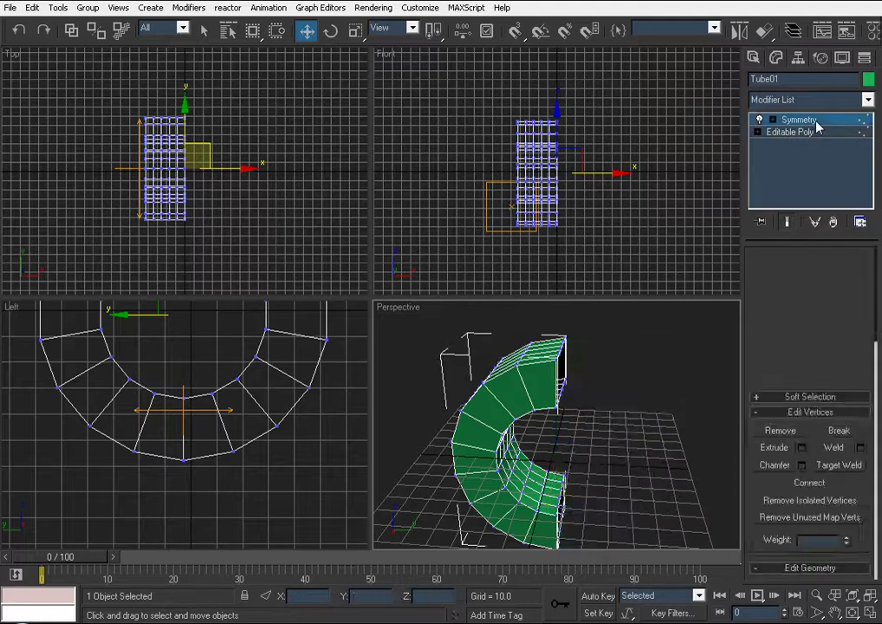
{"action": "right_click", "coordinate": [793, 121]}
Delete the Symmetry modifier from Tube01's stack
{"action": "left_click", "coordinate": [786, 141]}
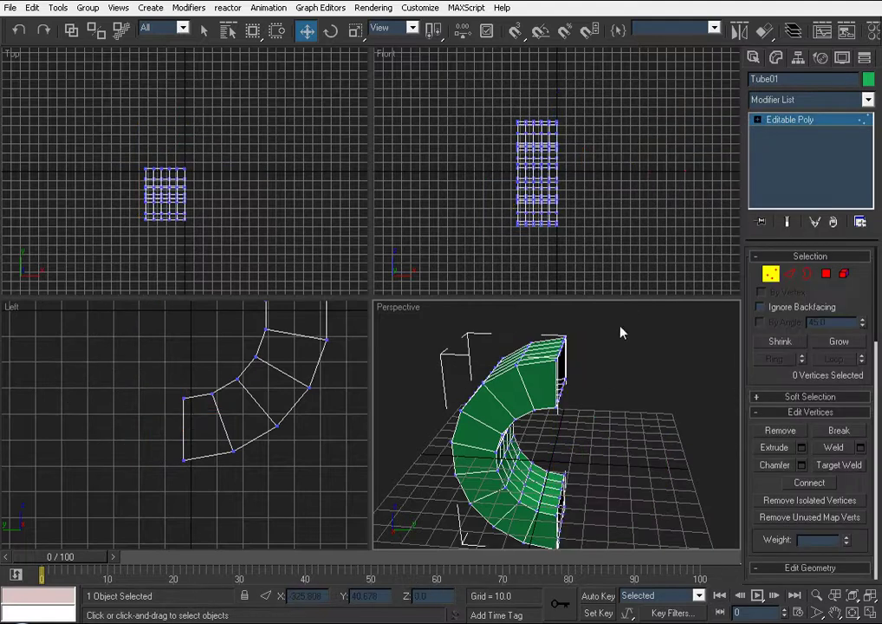
{"action": "mouse_move", "coordinate": [612, 384]}
{"action": "middle_mouse_down", "text": "alt"}
{"action": "mouse_move", "coordinate": [467, 421]}
{"action": "mouse_move", "coordinate": [556, 354]}
{"action": "mouse_move", "coordinate": [612, 384]}
{"action": "middle_mouse_up", "text": "alt"}
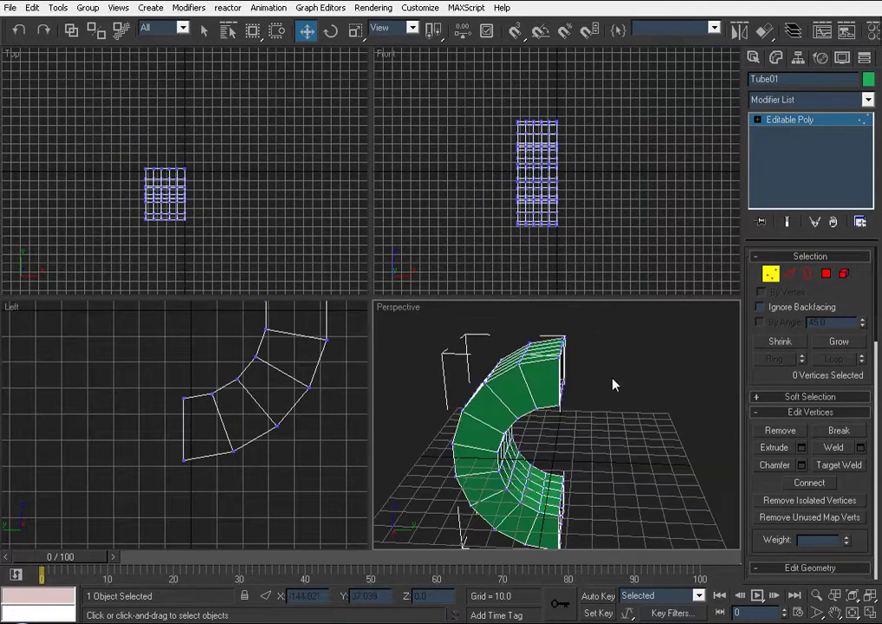
{"action": "scroll", "coordinate": [521, 355], "scroll_direction": "up", "scroll_amount": 2}
{"action": "middle_click_drag", "start_coordinate": [521, 355], "coordinate": [532, 433], "text": "alt"}
Switch to Element sub-object mode and select the whole half-tube
{"action": "middle_click_drag", "start_coordinate": [611, 416], "coordinate": [633, 403], "text": "alt"}
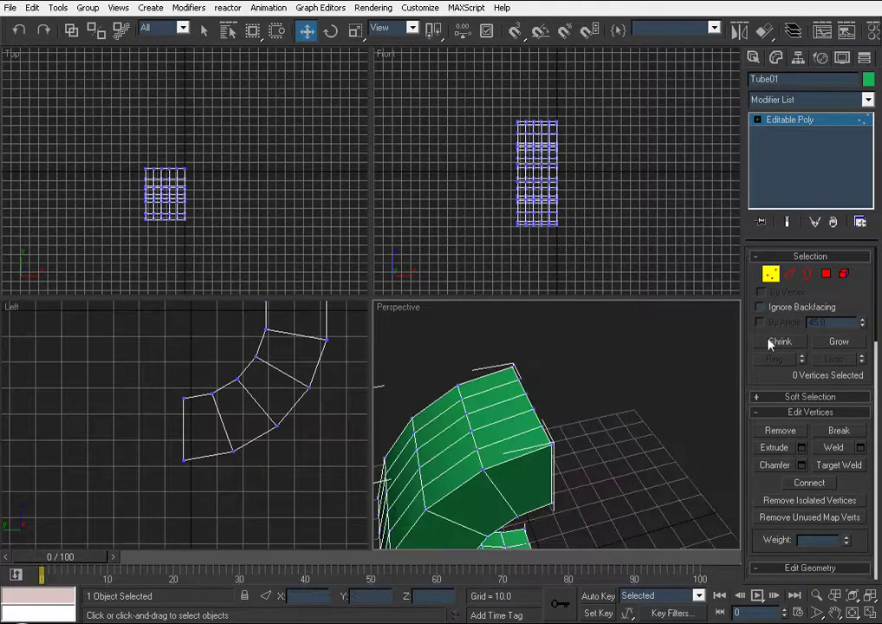
{"action": "left_click", "coordinate": [845, 274]}
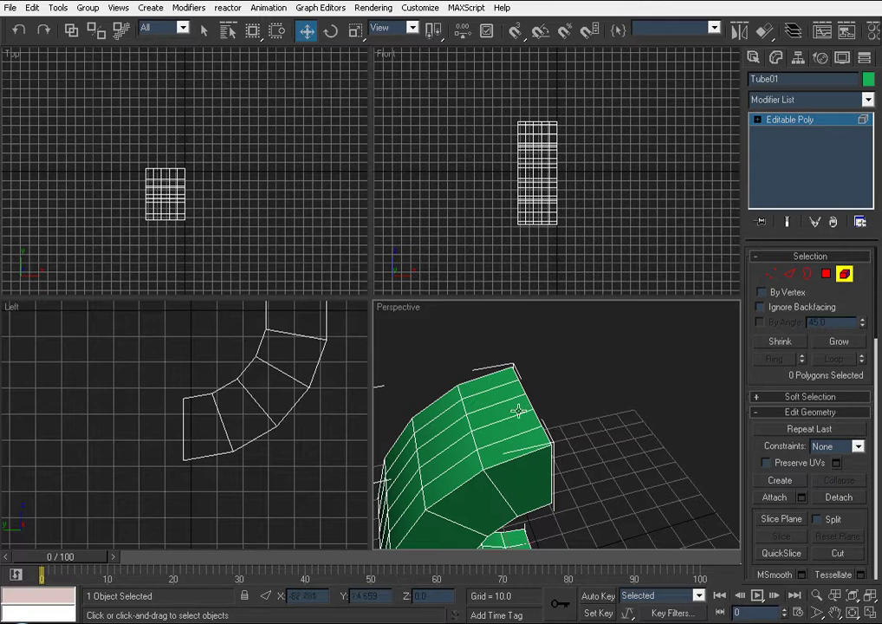
{"action": "left_click", "coordinate": [434, 441]}
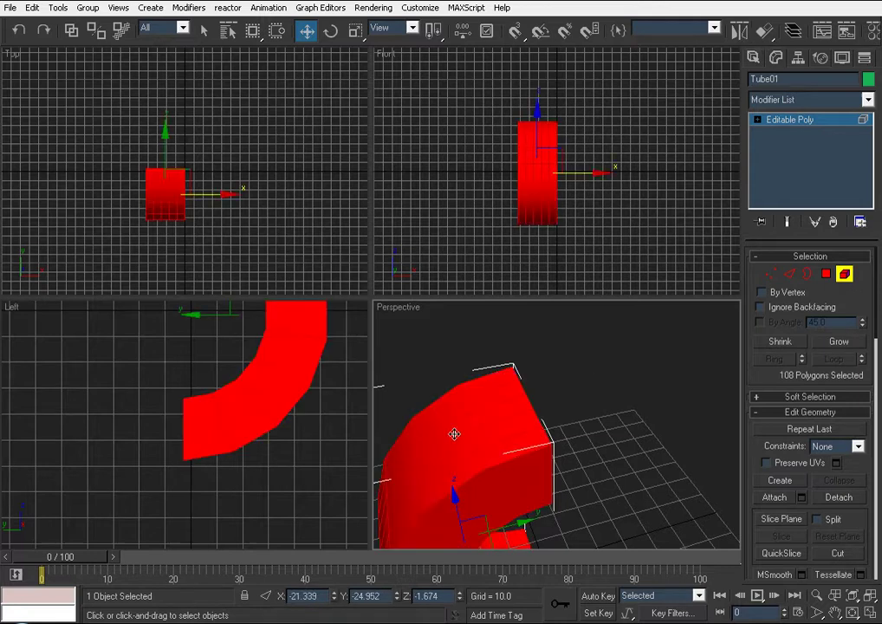
Preview a Z-axis mirror of the half-tube, then shift it along Y
{"action": "left_click", "coordinate": [738, 31]}
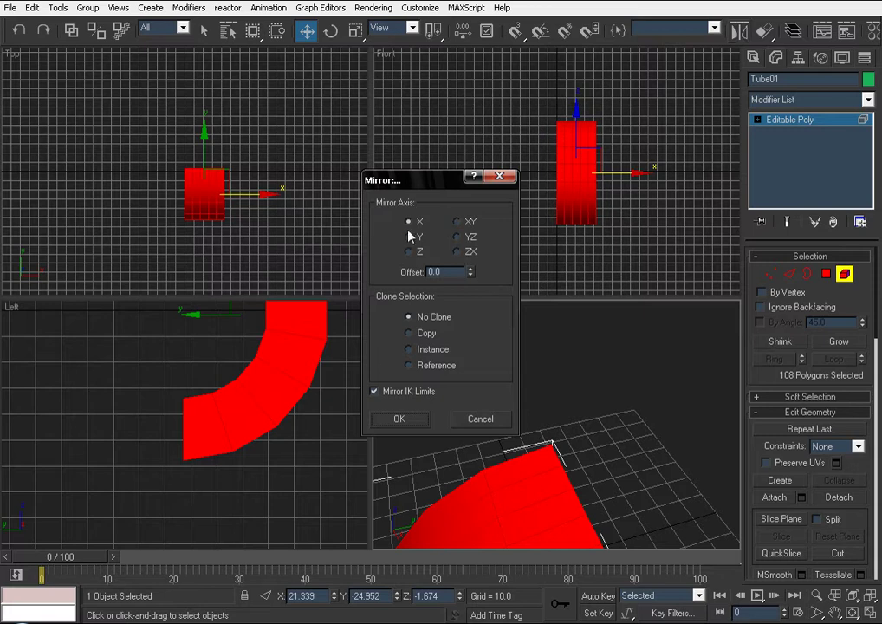
{"action": "left_click", "coordinate": [409, 251]}
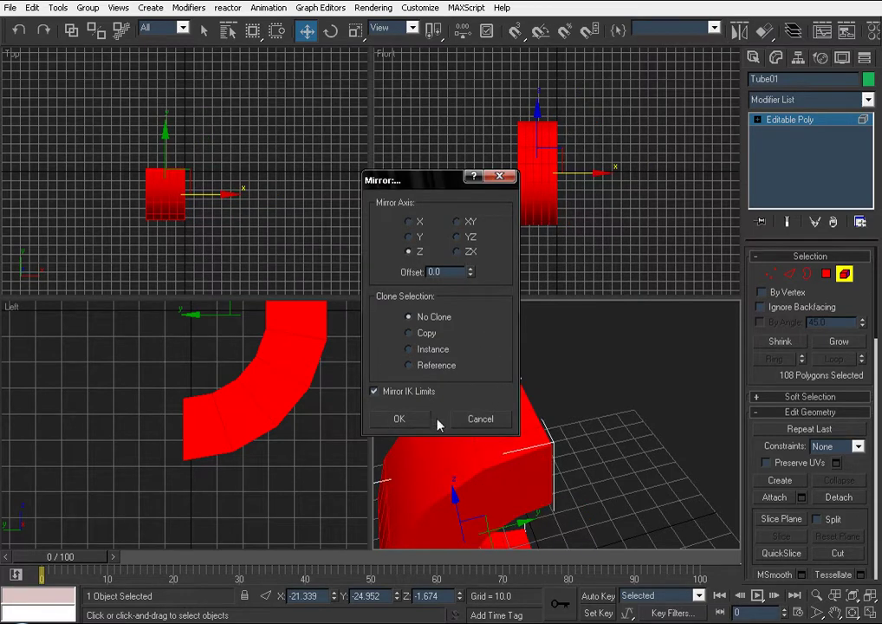
{"action": "left_click", "coordinate": [479, 419]}
{"action": "left_click_drag", "start_coordinate": [553, 466], "coordinate": [626, 426]}
Exit polygon sub-object editing and select the whole Tube01 object
{"action": "scroll", "coordinate": [555, 442], "scroll_direction": "up", "scroll_amount": 4}
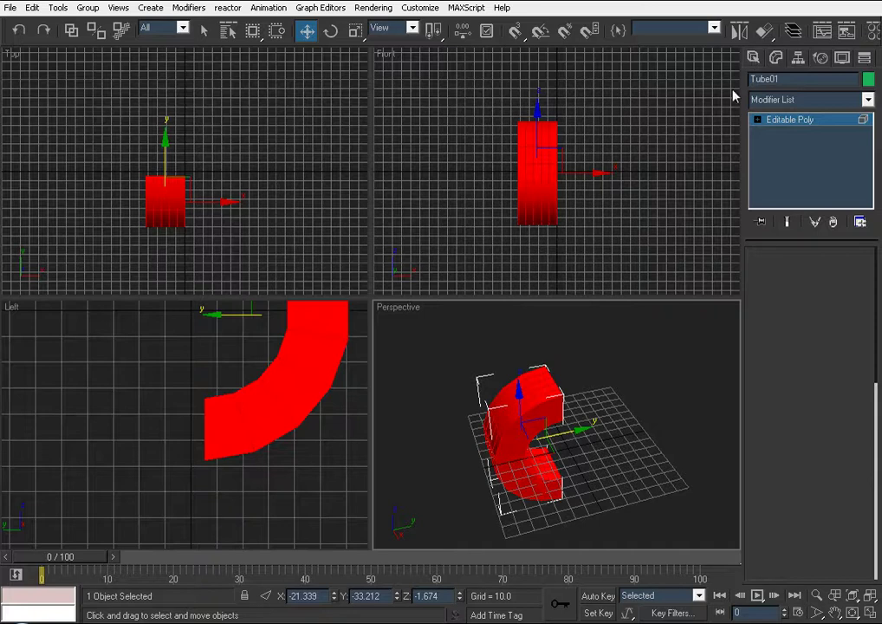
{"action": "left_click", "coordinate": [753, 57]}
{"action": "left_click", "coordinate": [621, 472]}
{"action": "scroll", "coordinate": [610, 477], "scroll_direction": "up", "scroll_amount": 3}
{"action": "left_click", "coordinate": [534, 371]}
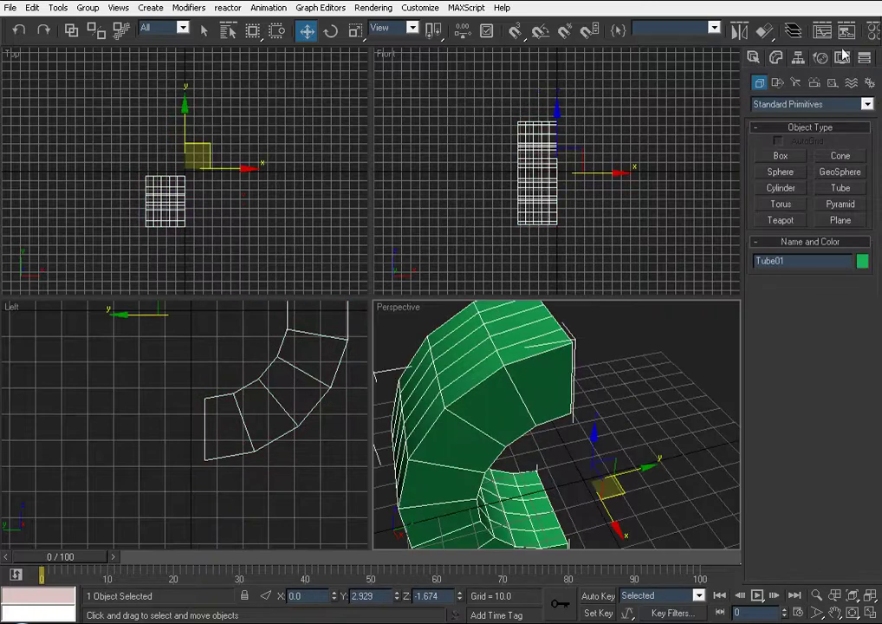
Mirror-copy the half-tube across Y as Tube02 and slide it along Y to close the ring
{"action": "left_click", "coordinate": [744, 32]}
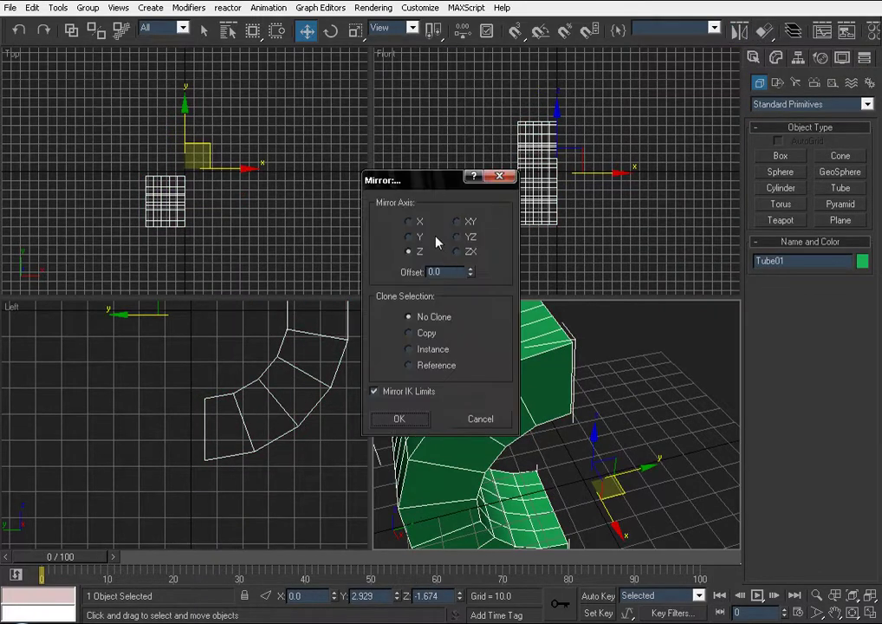
{"action": "left_click", "coordinate": [411, 222]}
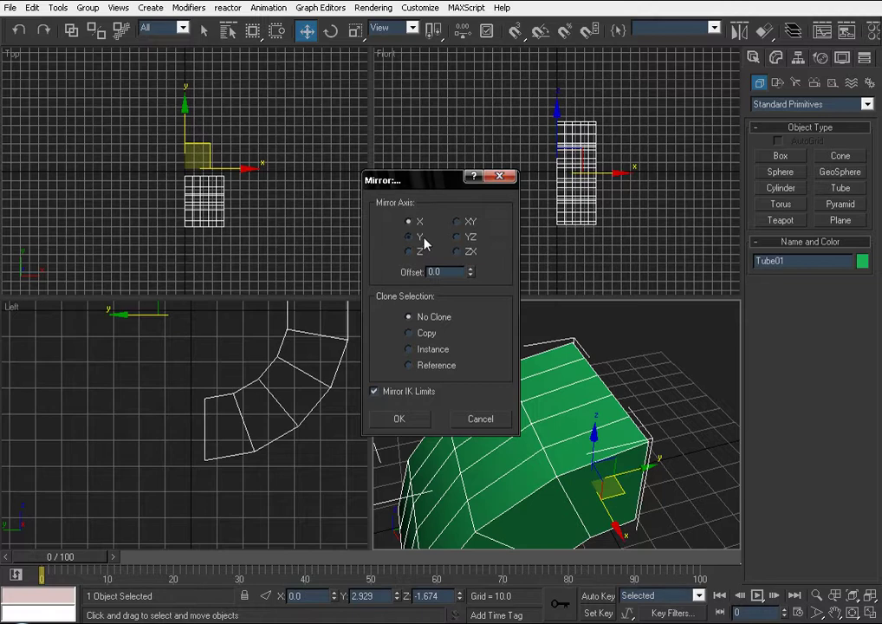
{"action": "left_click", "coordinate": [411, 236]}
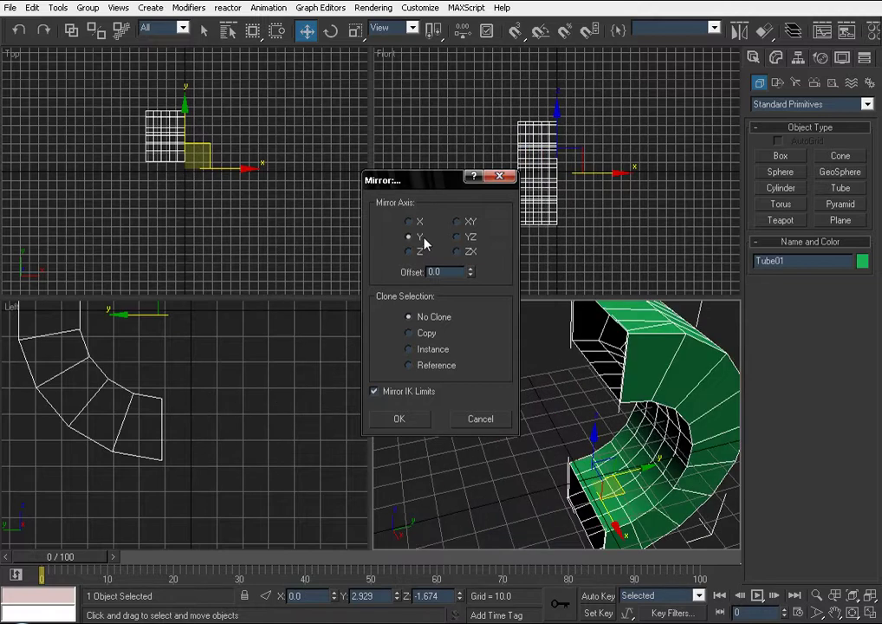
{"action": "left_click", "coordinate": [410, 333]}
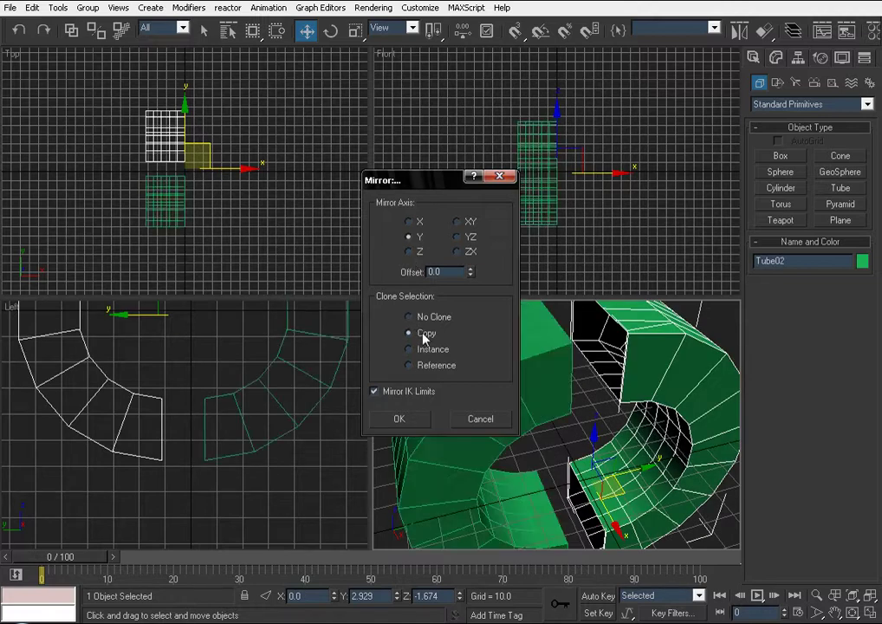
{"action": "left_click", "coordinate": [401, 420]}
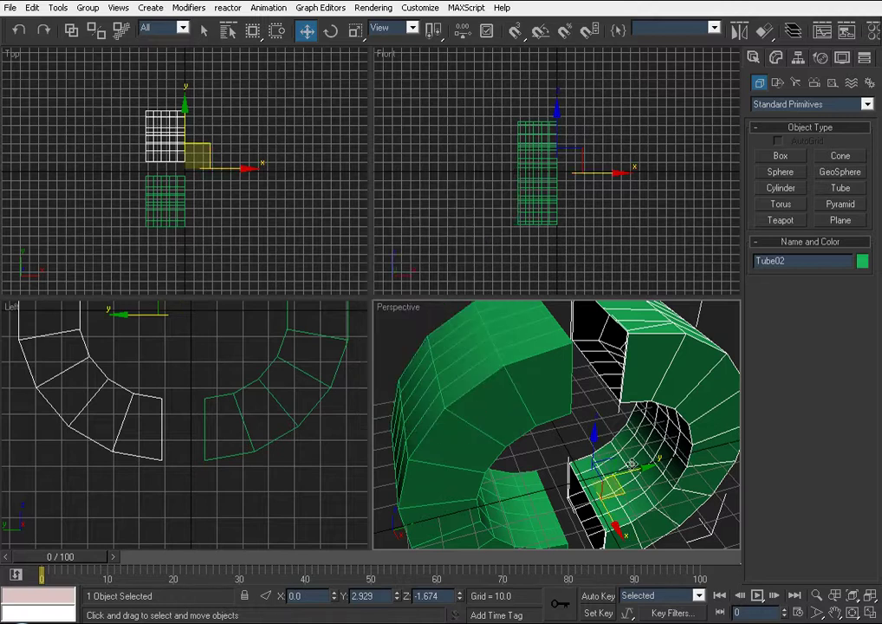
{"action": "left_click_drag", "start_coordinate": [594, 435], "coordinate": [586, 471]}
Attach Tube01 into Tube02 to make a single editable object
{"action": "left_click", "coordinate": [774, 59]}
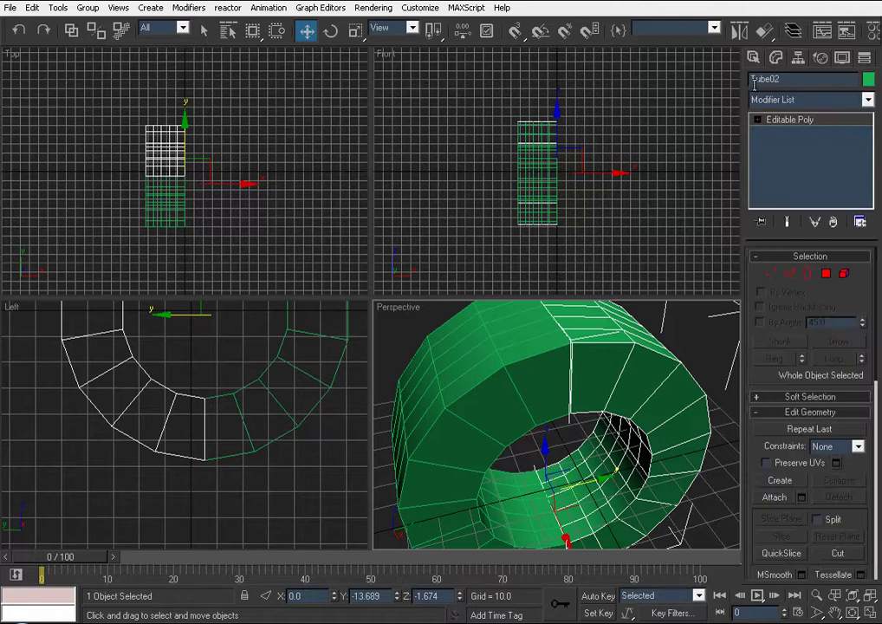
{"action": "left_click", "coordinate": [776, 498]}
{"action": "left_click", "coordinate": [514, 380]}
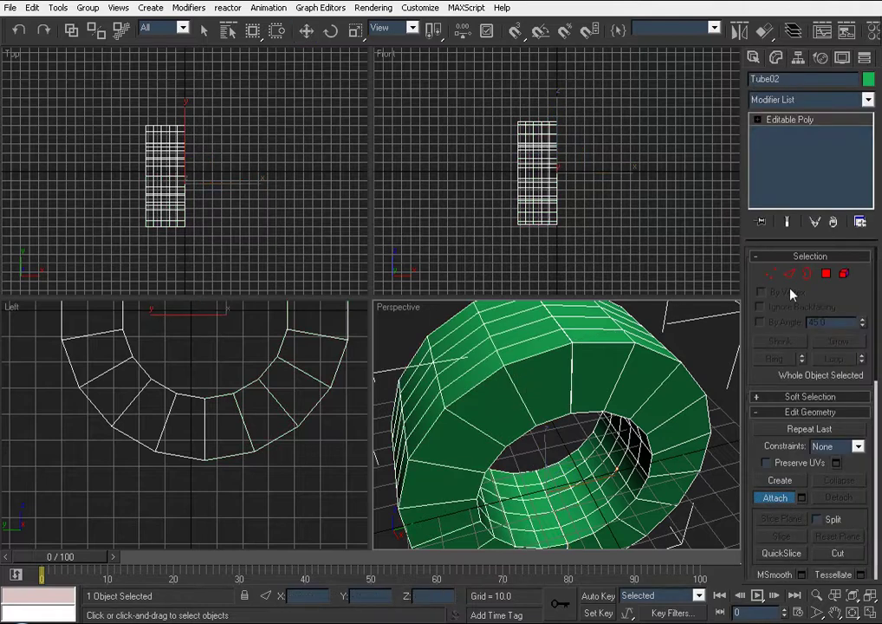
Weld the 48 seam vertices at a 0.1 threshold, reducing 240 vertices to 216
{"action": "left_click", "coordinate": [770, 274]}
{"action": "scroll", "coordinate": [187, 430], "scroll_direction": "down", "scroll_amount": 3}
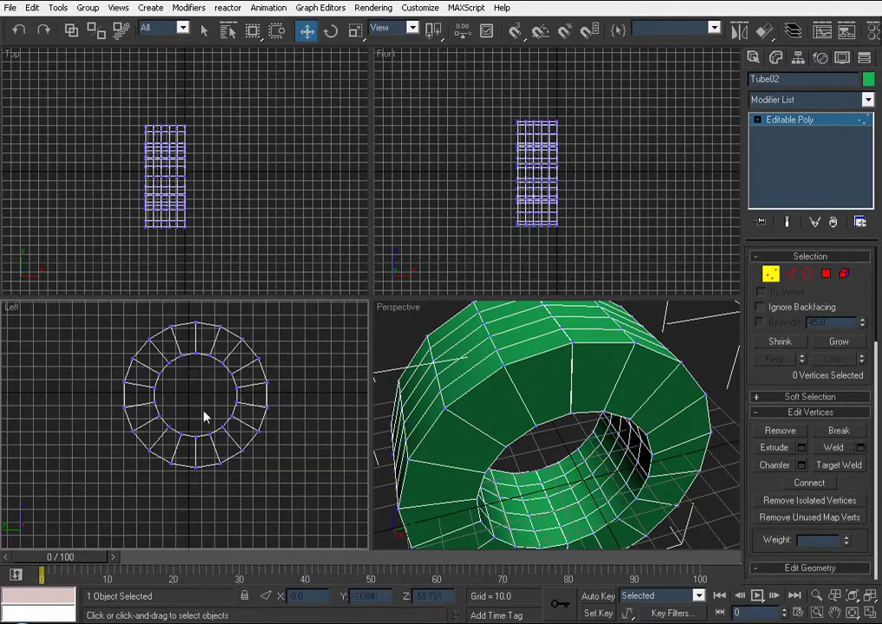
{"action": "left_click_drag", "start_coordinate": [201, 495], "coordinate": [201, 503]}
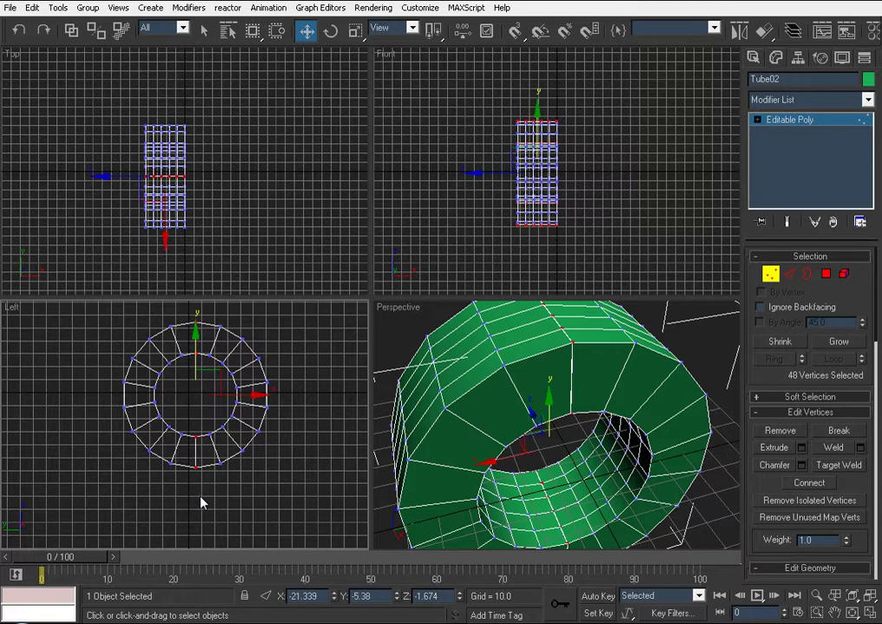
{"action": "left_click", "coordinate": [861, 447]}
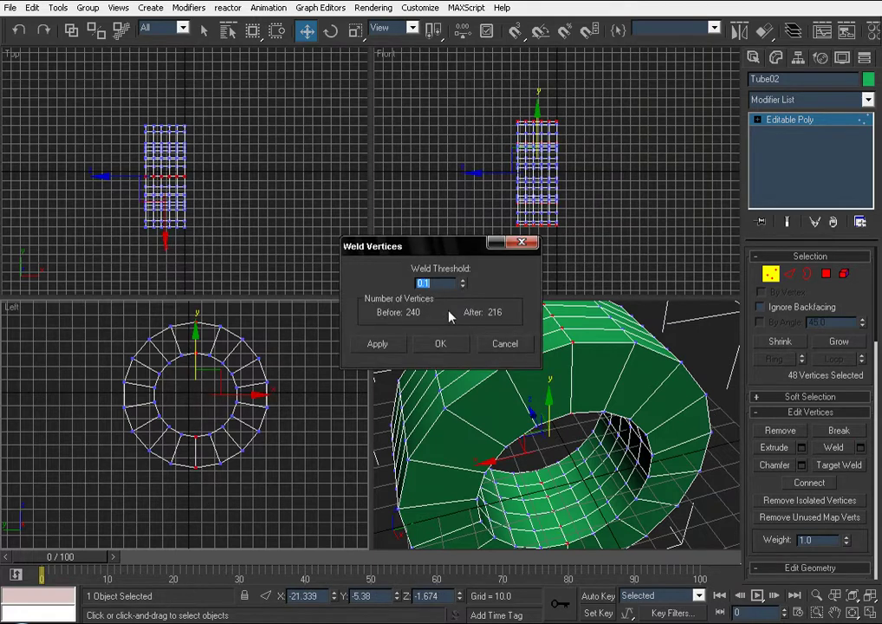
{"action": "left_click", "coordinate": [441, 345]}
{"action": "left_click", "coordinate": [491, 324]}
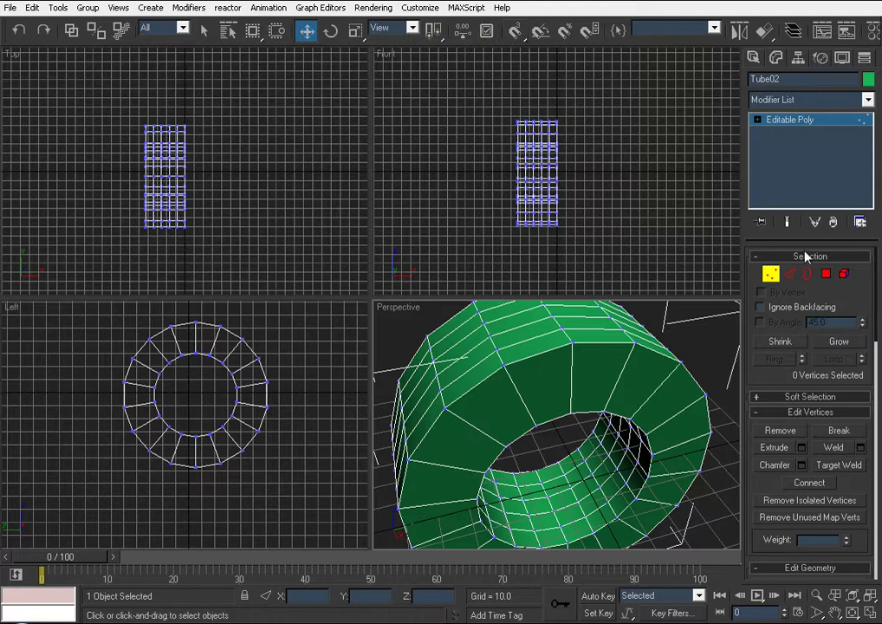
Pull a seam vertex to confirm the weld holds, then orbit the ring
{"action": "left_click", "coordinate": [572, 338]}
{"action": "mouse_move", "coordinate": [578, 335]}
{"action": "left_mouse_down"}
{"action": "mouse_move", "coordinate": [589, 321]}
{"action": "mouse_move", "coordinate": [579, 332]}
{"action": "left_mouse_up"}
{"action": "mouse_move", "coordinate": [591, 364]}
{"action": "middle_mouse_down", "text": "alt"}
{"action": "mouse_move", "coordinate": [651, 365]}
{"action": "mouse_move", "coordinate": [413, 388]}
{"action": "mouse_move", "coordinate": [599, 356]}
{"action": "mouse_move", "coordinate": [622, 375]}
{"action": "mouse_move", "coordinate": [647, 322]}
{"action": "mouse_move", "coordinate": [536, 380]}
{"action": "mouse_move", "coordinate": [475, 367]}
{"action": "mouse_move", "coordinate": [634, 360]}
{"action": "mouse_move", "coordinate": [589, 380]}
{"action": "middle_mouse_up", "text": "alt"}
Clear the vertex selection and choose File > Open to load another scene
{"action": "left_click", "coordinate": [685, 384]}
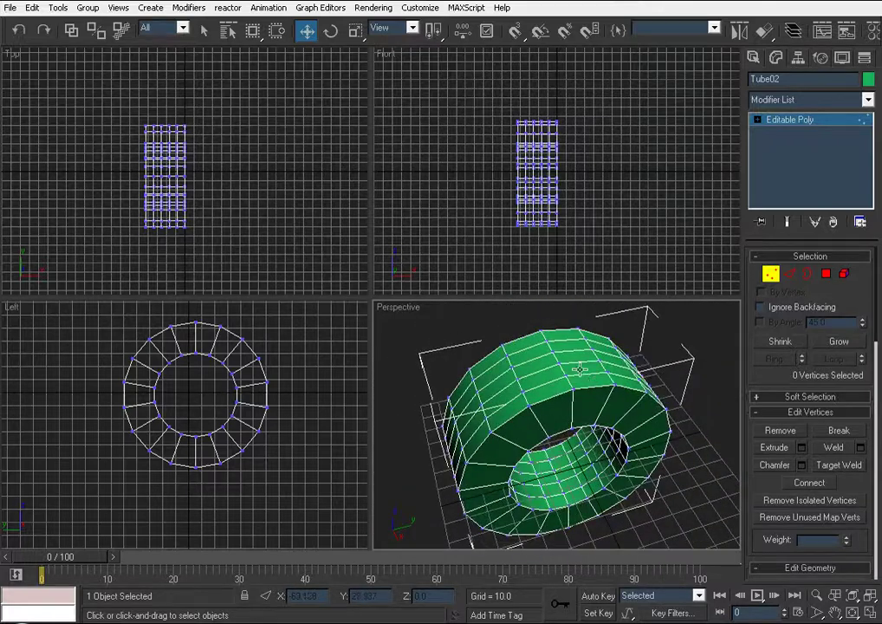
{"action": "left_click", "coordinate": [11, 7]}
{"action": "left_click", "coordinate": [21, 49]}
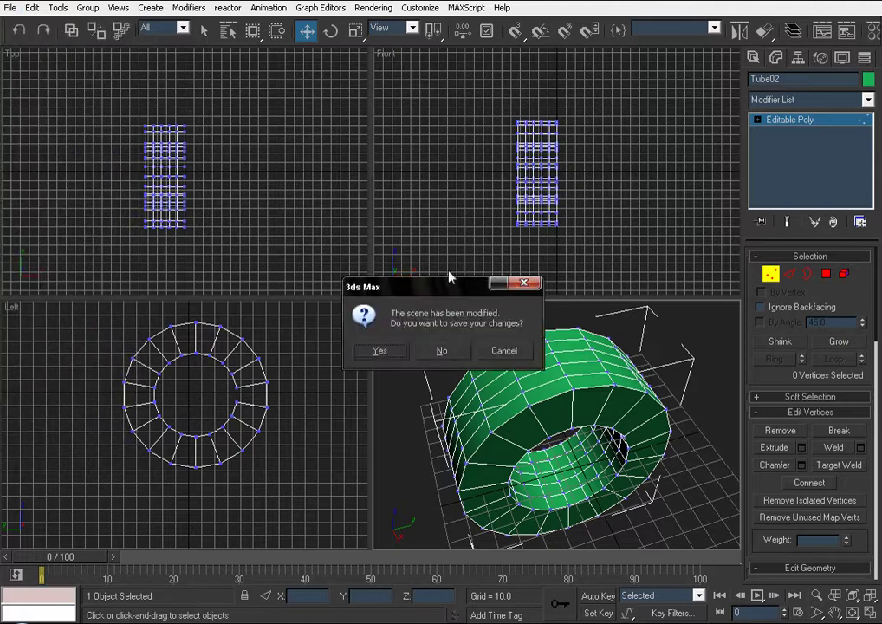
Decline saving the tube scene and open Car Comp.max from the Tut Model folder
{"action": "left_click", "coordinate": [443, 350]}
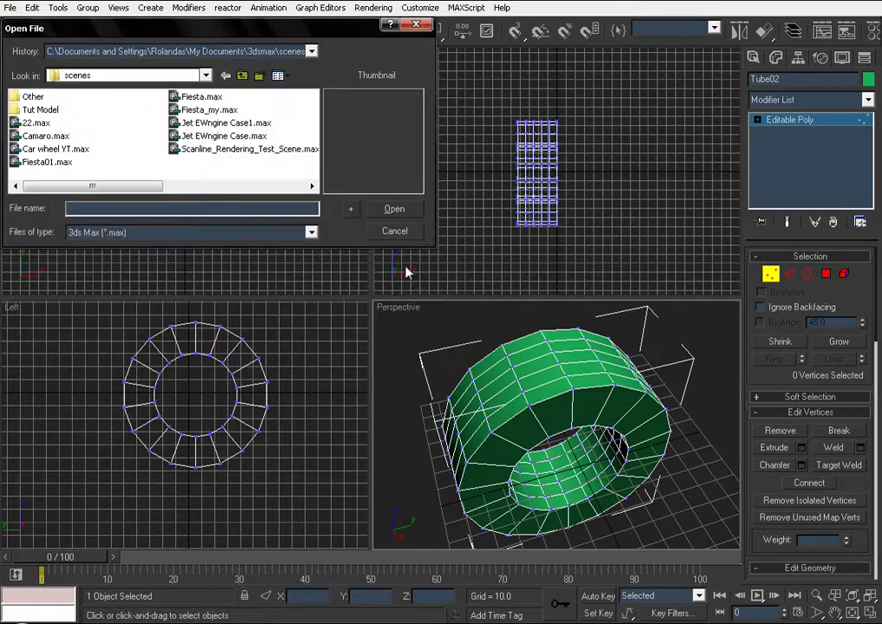
{"action": "left_click", "coordinate": [26, 124]}
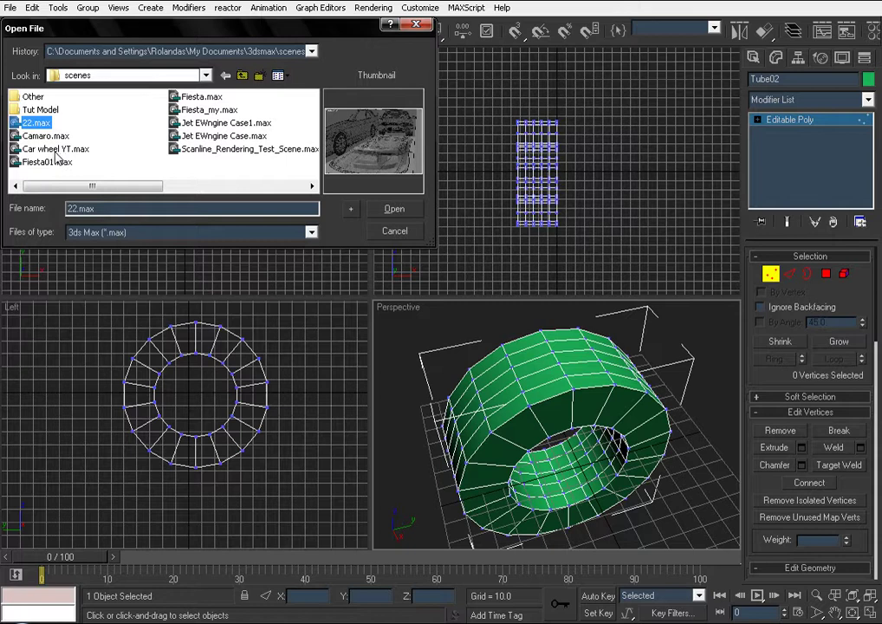
{"action": "double_click", "coordinate": [43, 111]}
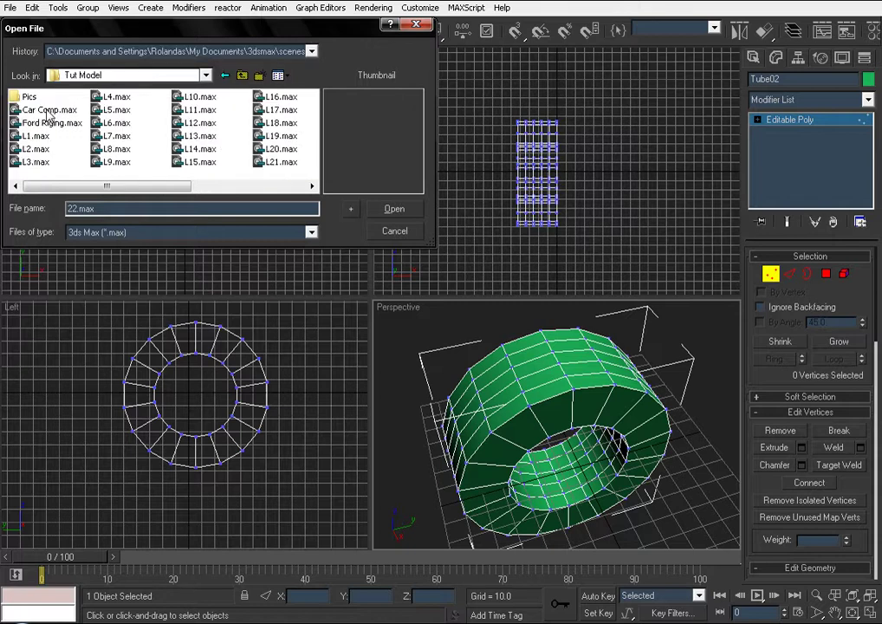
{"action": "left_click", "coordinate": [47, 110]}
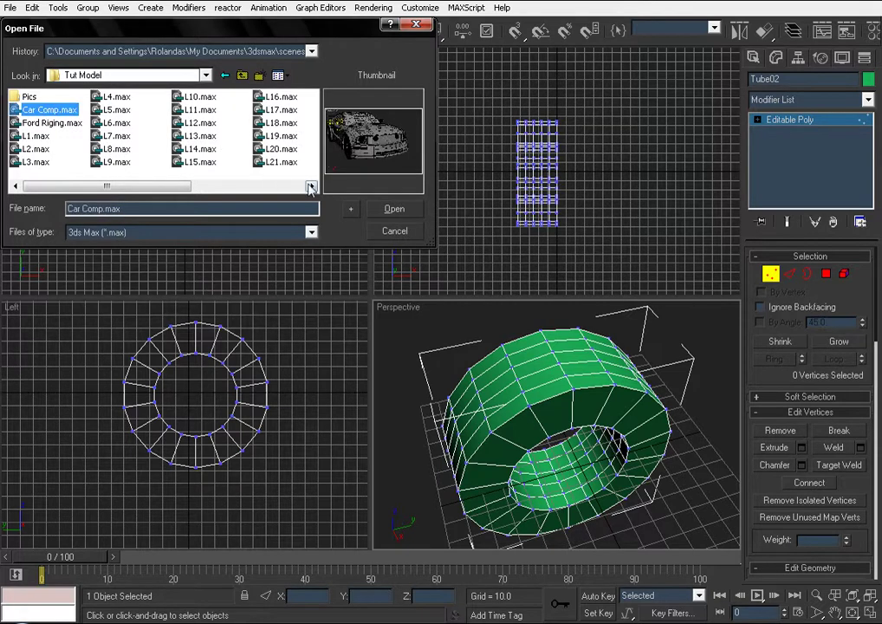
{"action": "left_click", "coordinate": [397, 210]}
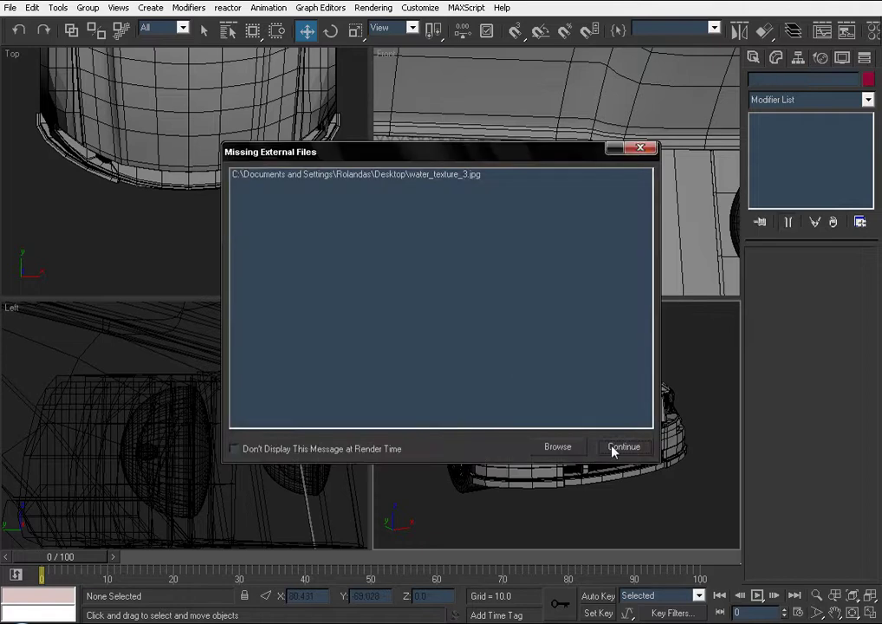
Continue past the missing-texture warning and select Front_Bumper to show its Symmetry modifier
{"action": "left_click", "coordinate": [613, 448]}
{"action": "middle_click_drag", "start_coordinate": [579, 419], "coordinate": [693, 429], "text": "alt"}
{"action": "left_click", "coordinate": [637, 451]}
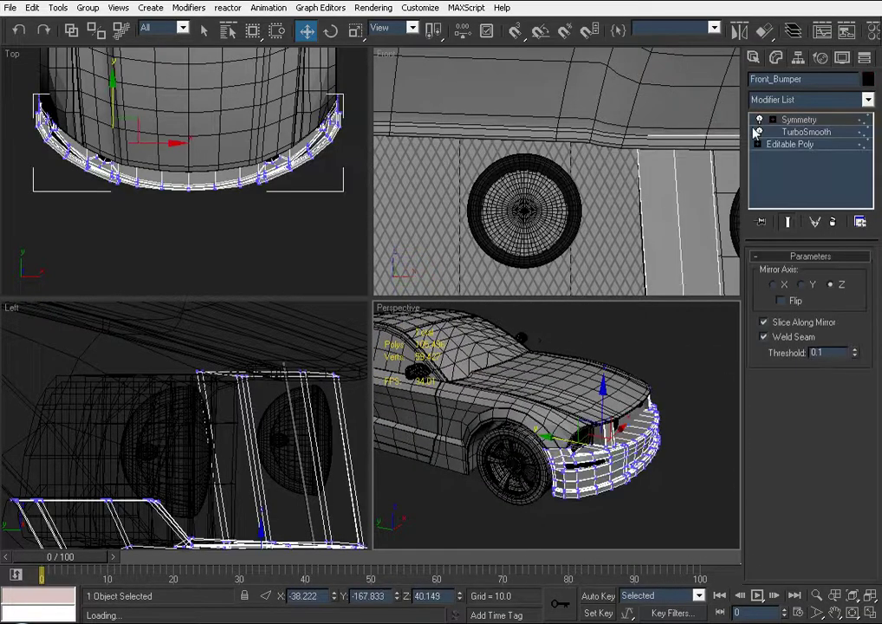
{"action": "left_click", "coordinate": [685, 373]}
Zoom in on the front bumper, reselect it, then orbit to the car's front-left
{"action": "middle_click_drag", "start_coordinate": [685, 373], "coordinate": [607, 340], "text": "alt"}
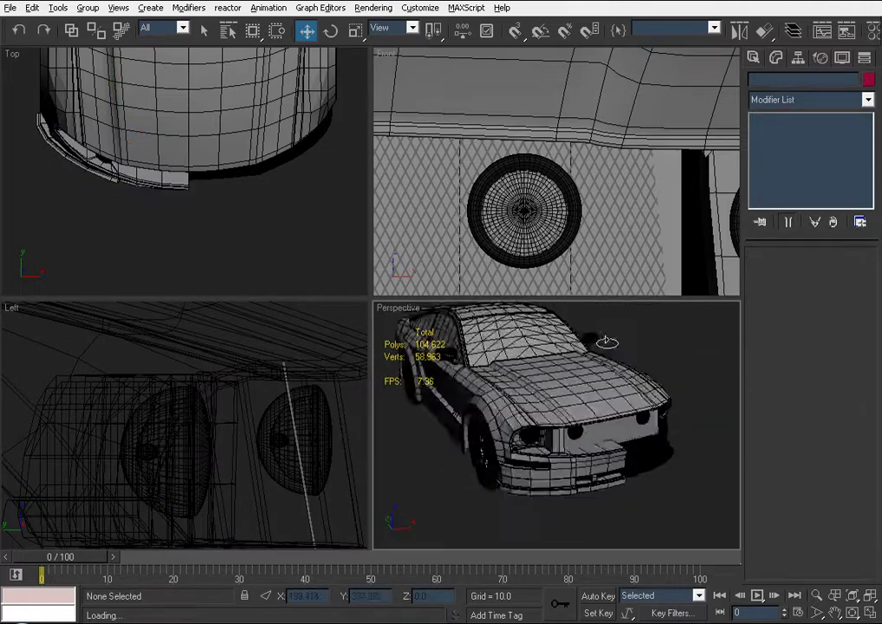
{"action": "scroll", "coordinate": [607, 341], "scroll_direction": "up", "scroll_amount": 4}
{"action": "middle_click_drag", "start_coordinate": [650, 411], "coordinate": [567, 429]}
{"action": "left_click", "coordinate": [567, 429]}
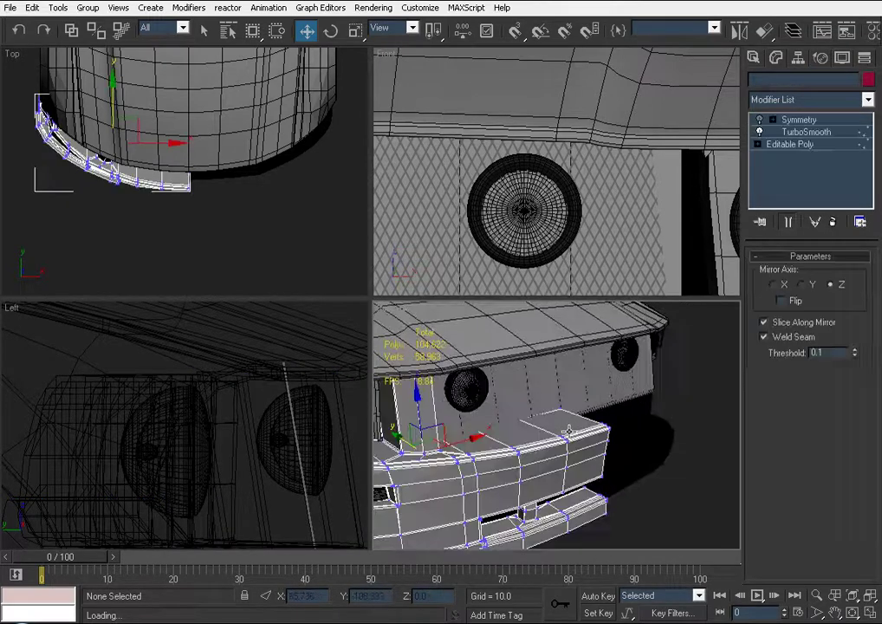
{"action": "left_click", "coordinate": [705, 364]}
{"action": "middle_click_drag", "start_coordinate": [705, 364], "coordinate": [605, 469], "text": "alt"}
Orbit and zoom around the car to inspect the tail lights, rear-left and hood
{"action": "scroll", "coordinate": [537, 370], "scroll_direction": "down", "scroll_amount": 3}
{"action": "scroll", "coordinate": [558, 383], "scroll_direction": "down", "scroll_amount": 3}
{"action": "scroll", "coordinate": [605, 470], "scroll_direction": "up", "scroll_amount": 2}
{"action": "scroll", "coordinate": [605, 470], "scroll_direction": "up", "scroll_amount": 2}
{"action": "middle_click_drag", "start_coordinate": [636, 388], "coordinate": [644, 360], "text": "alt"}
{"action": "scroll", "coordinate": [583, 413], "scroll_direction": "down", "scroll_amount": 3}
{"action": "middle_click_drag", "start_coordinate": [583, 414], "coordinate": [616, 457], "text": "alt"}
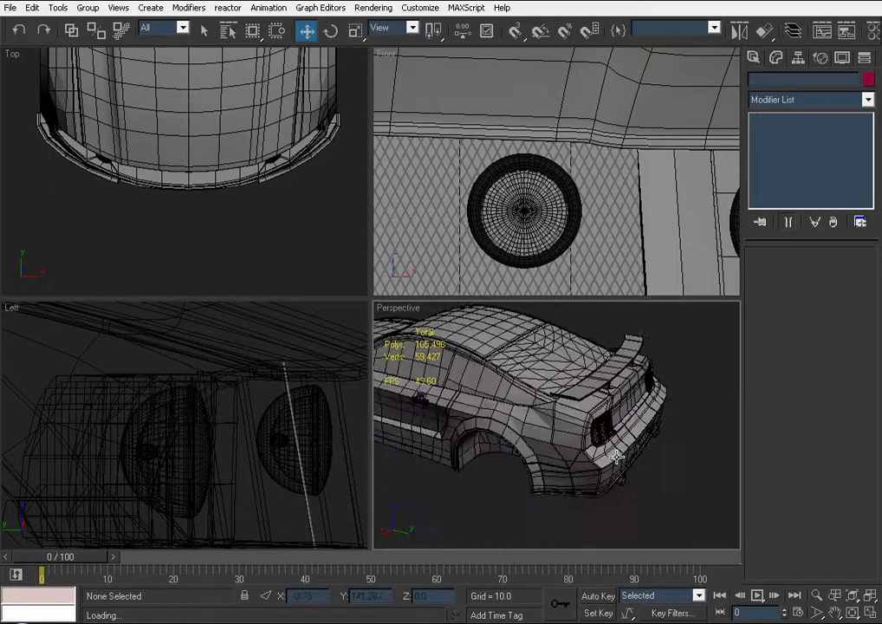
{"action": "middle_click_drag", "start_coordinate": [421, 391], "coordinate": [680, 429], "text": "alt"}
{"action": "scroll", "coordinate": [679, 429], "scroll_direction": "up", "scroll_amount": 3}
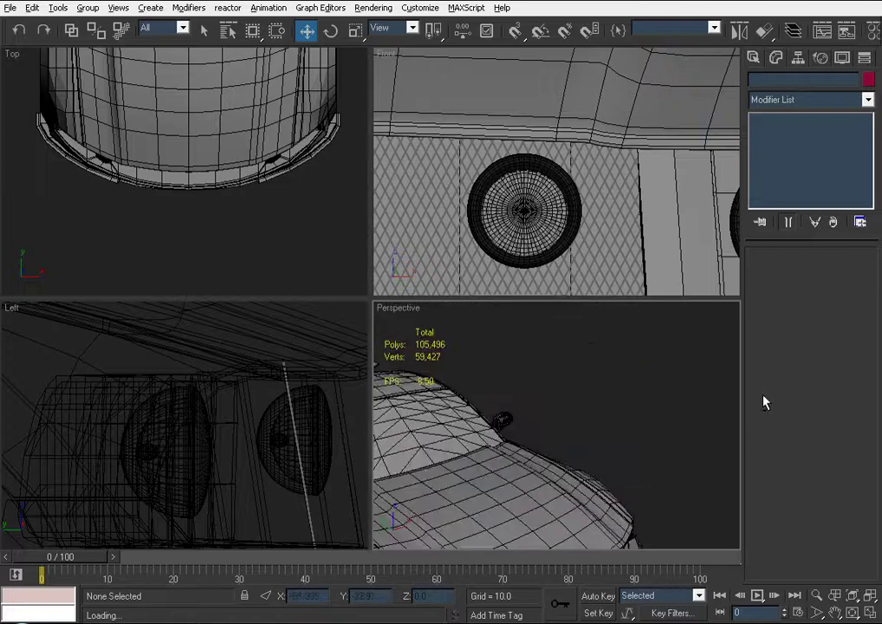